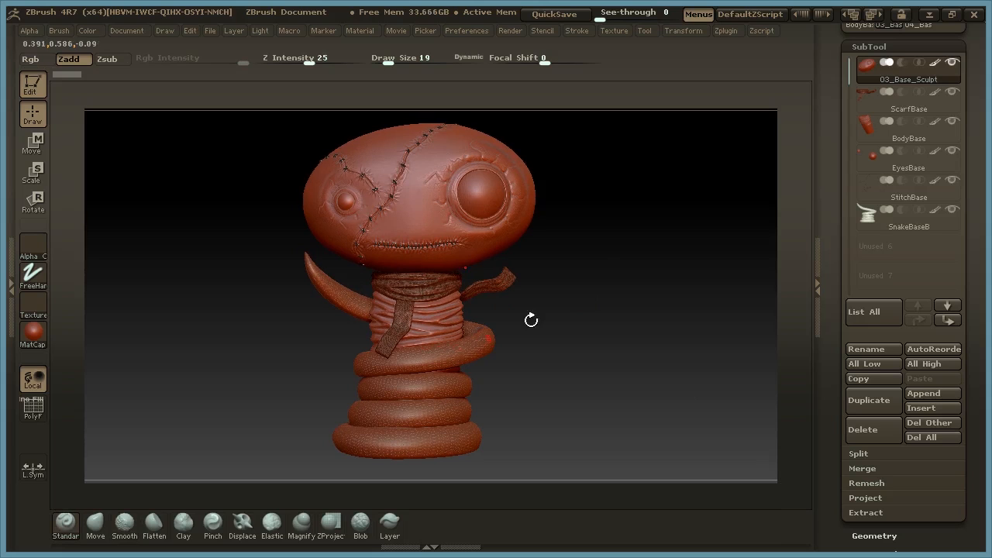
Examine the character's stitched head, eyes, back of the head, neck folds and scarf from several angles.
alt+drag(580, 238, 755, 307)
drag(689, 396, 687, 399)
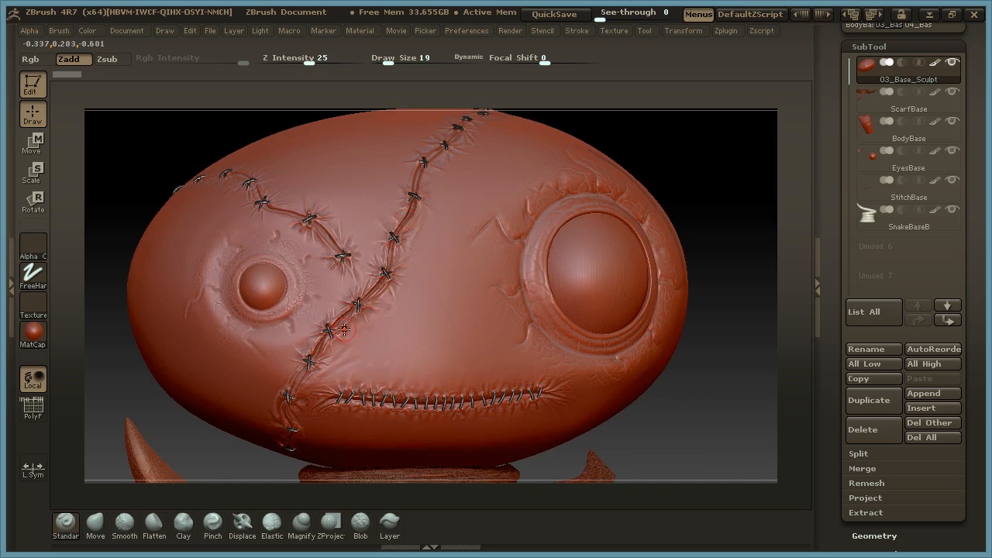
drag(690, 391, 684, 378)
drag(700, 412, 673, 372)
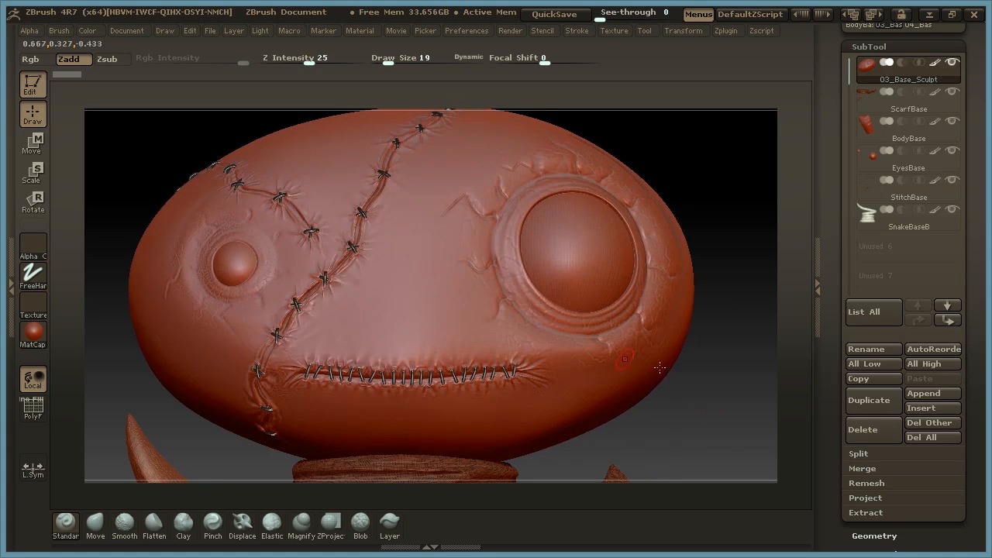
drag(717, 398, 708, 401)
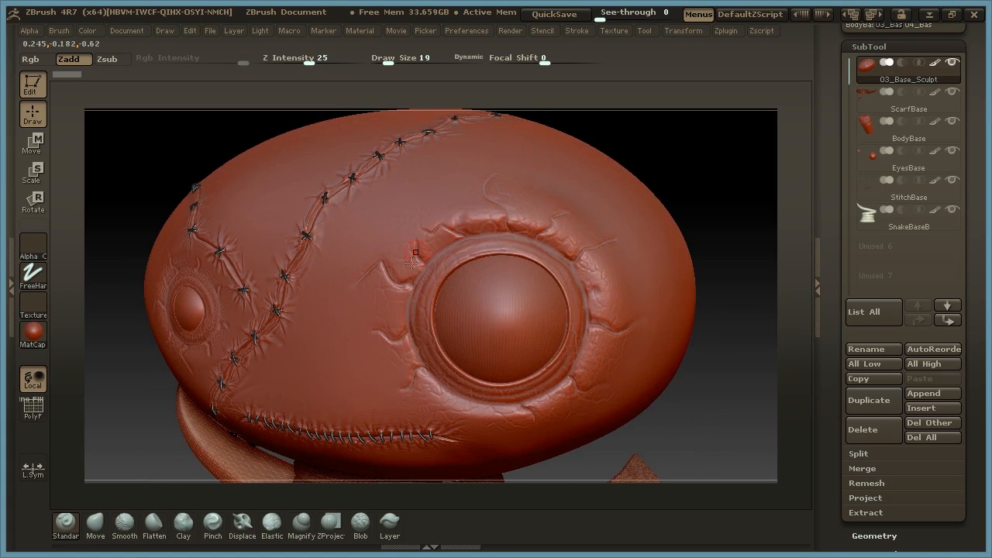
drag(706, 402, 612, 396)
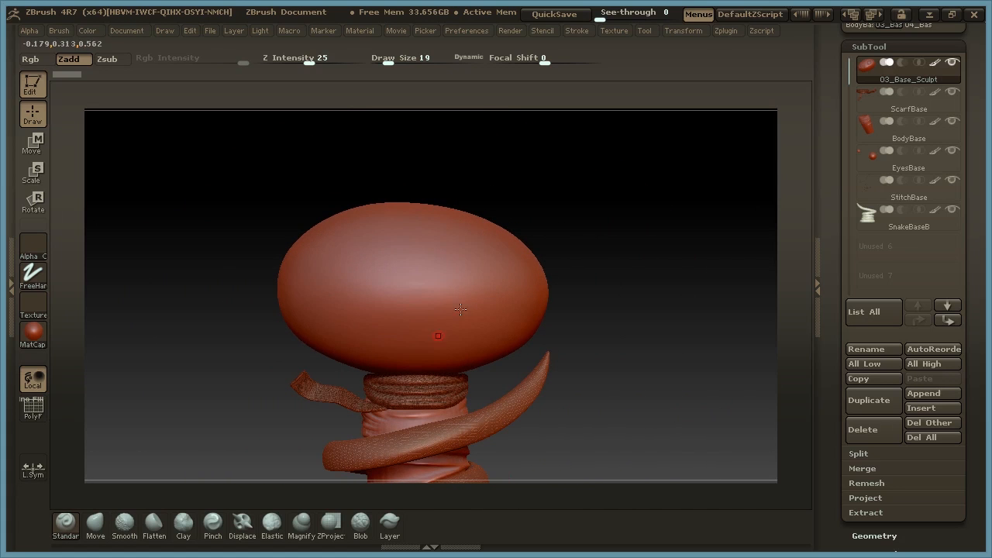
drag(602, 239, 648, 250)
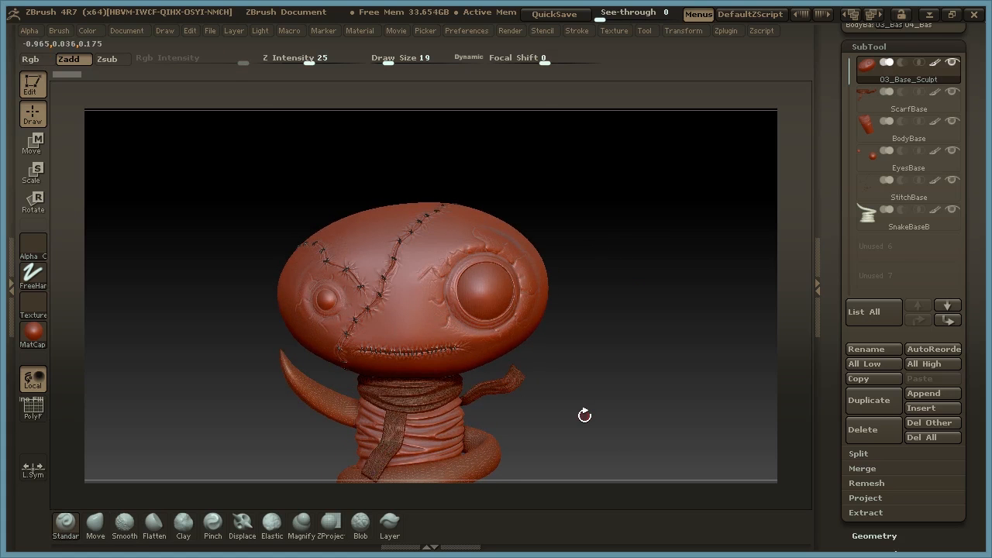
alt+drag(586, 388, 620, 348)
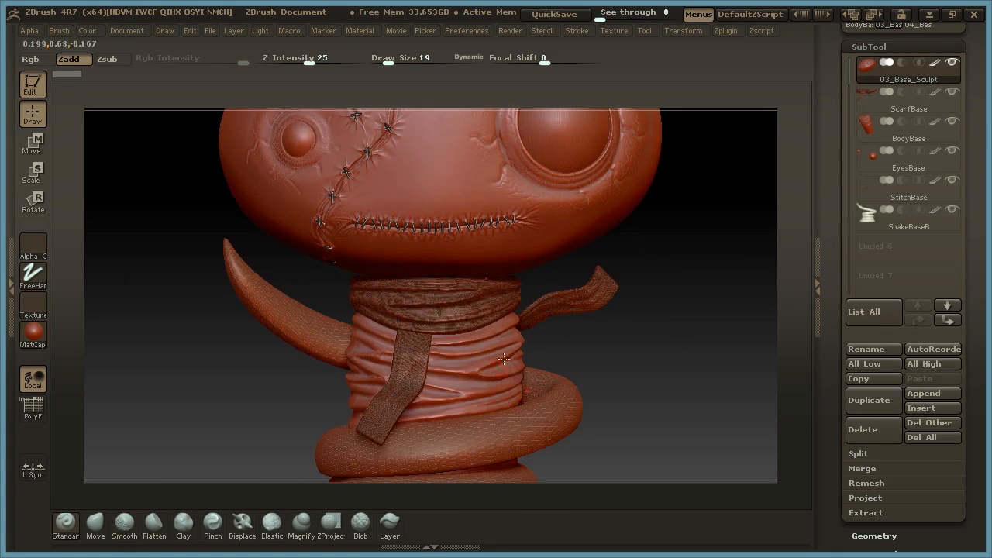
alt+drag(661, 397, 571, 317)
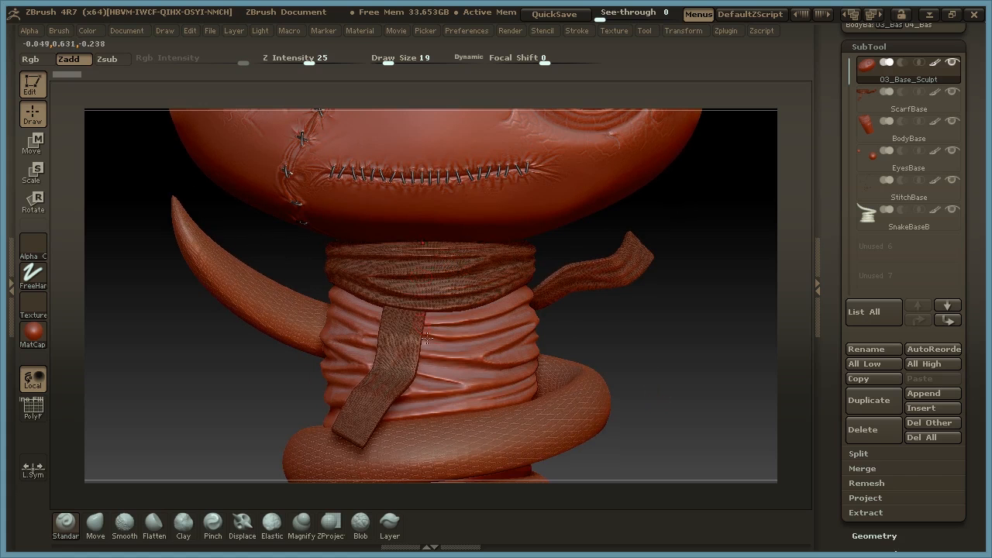
drag(614, 306, 616, 334)
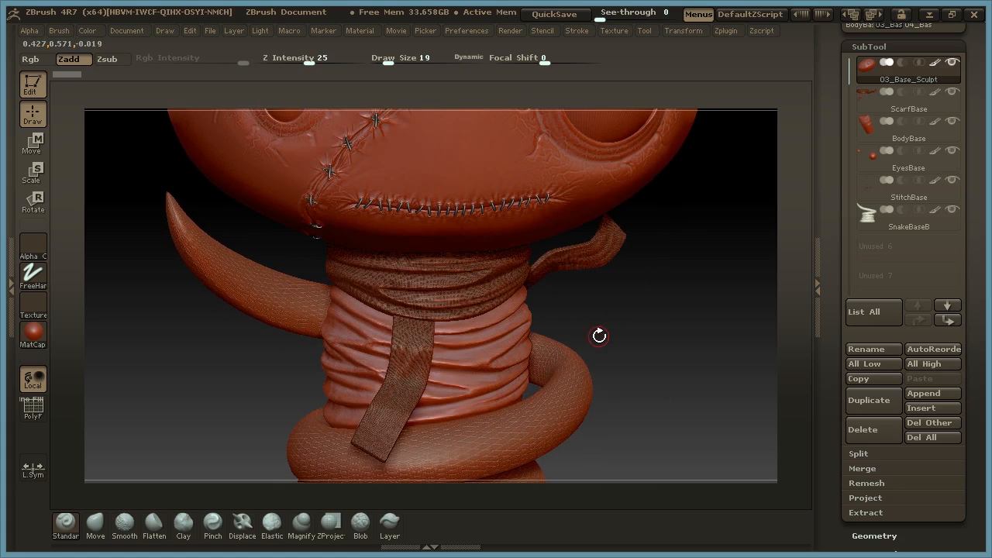
Make ScarfBase the active subtool and show its Surface noise settings.
click(906, 45)
click(872, 46)
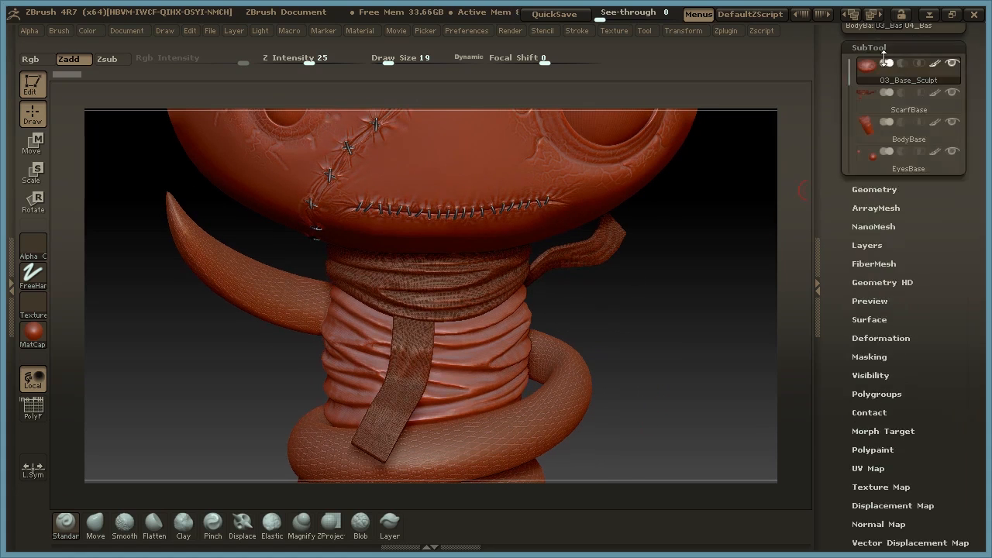
click(948, 108)
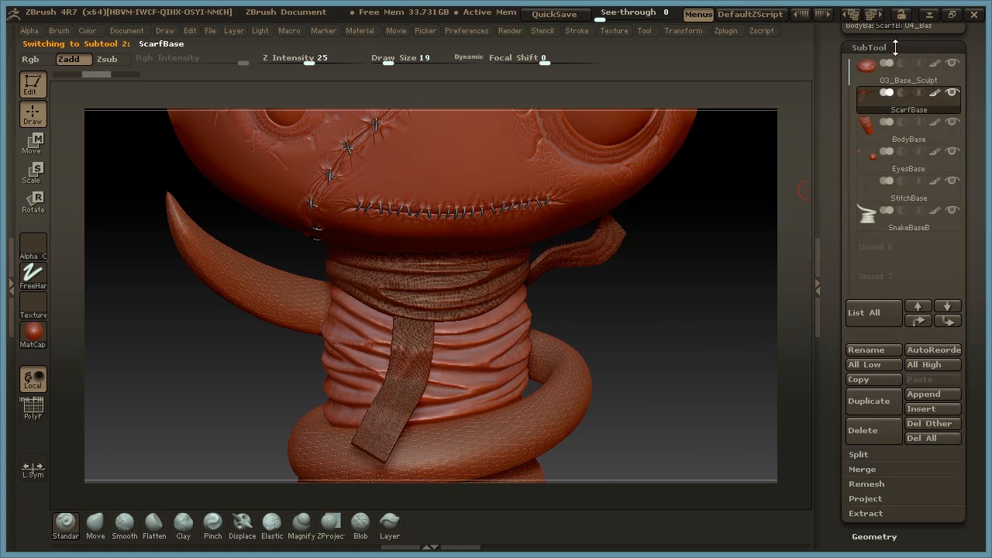
click(897, 48)
click(879, 195)
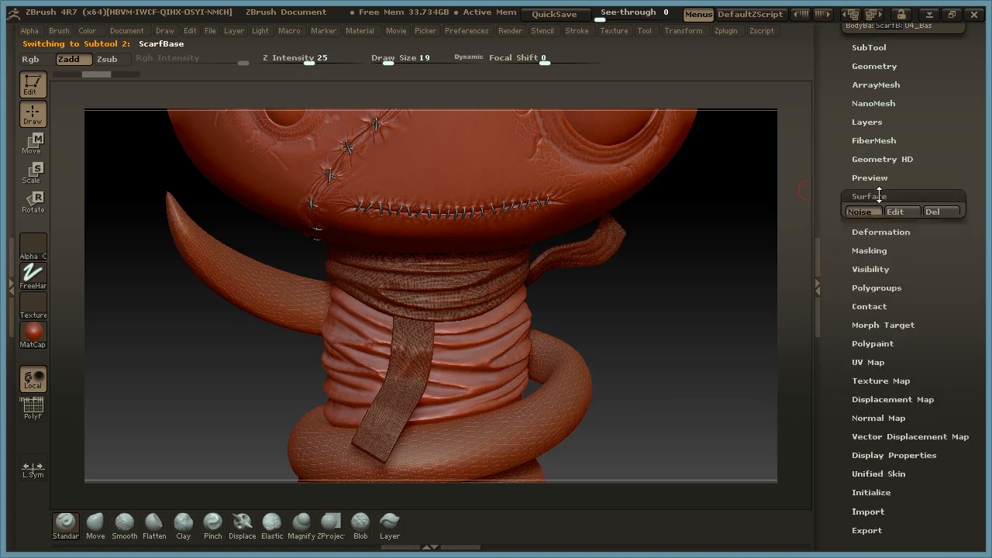
Compare the scarf up close with its surface noise switched off and on, leaving the noise on.
drag(626, 316, 675, 366)
alt+drag(677, 418, 658, 317)
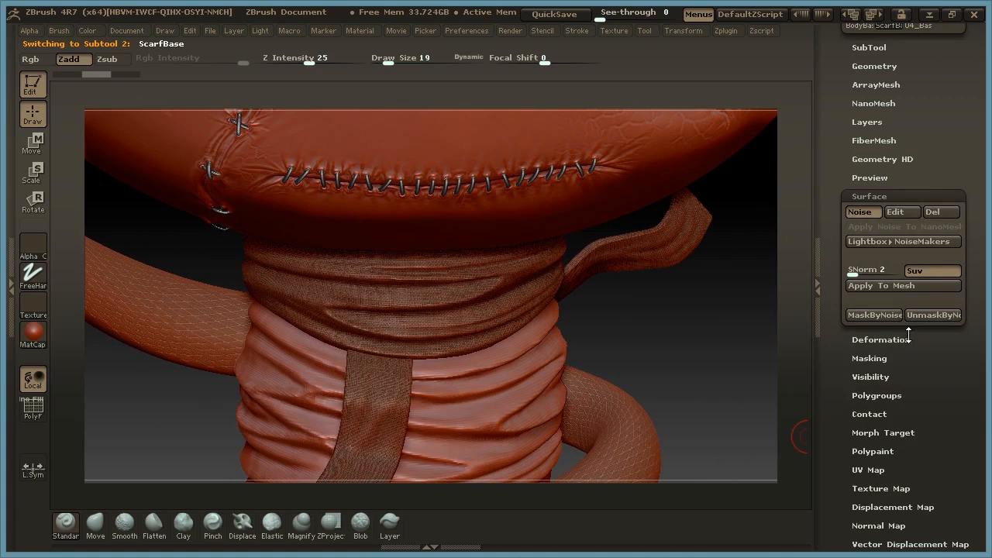
click(868, 215)
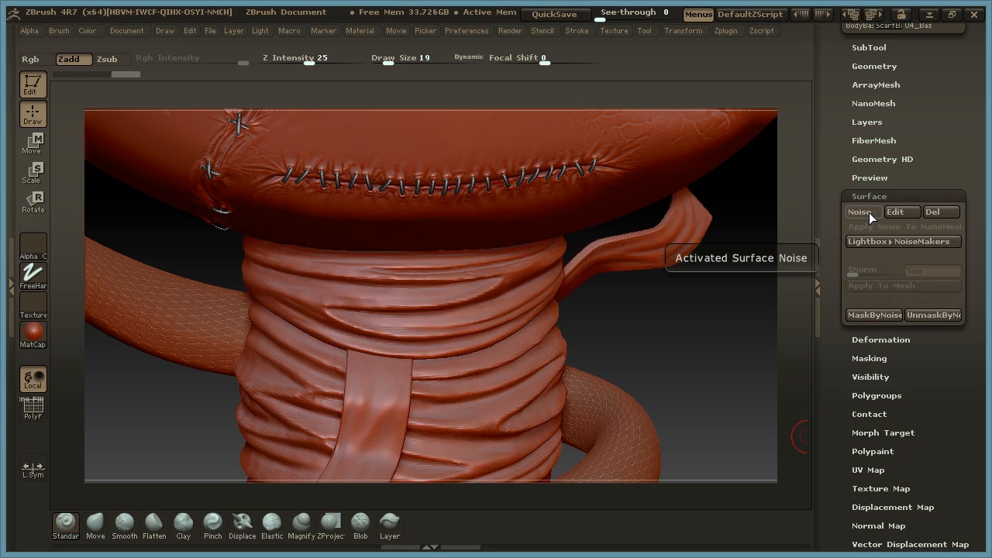
click(869, 212)
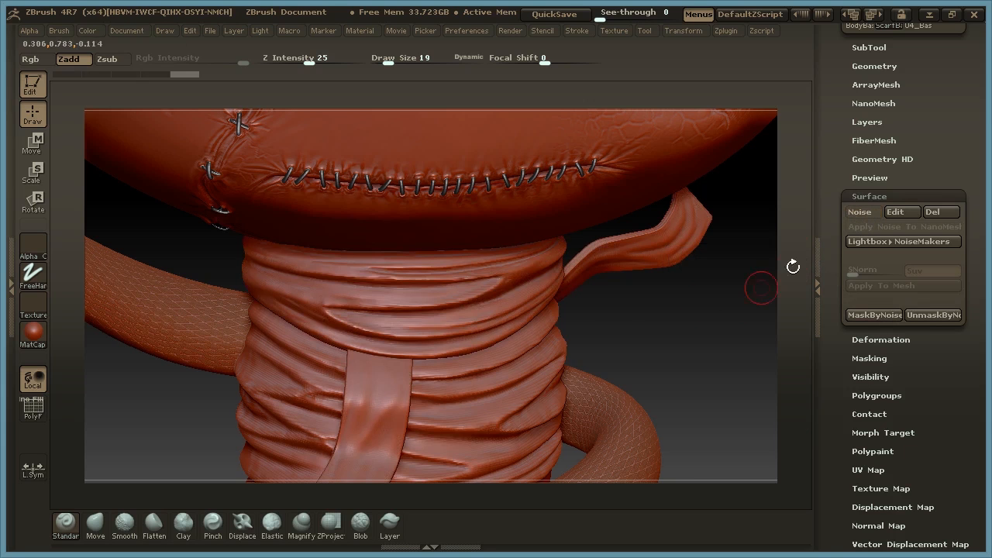
click(863, 211)
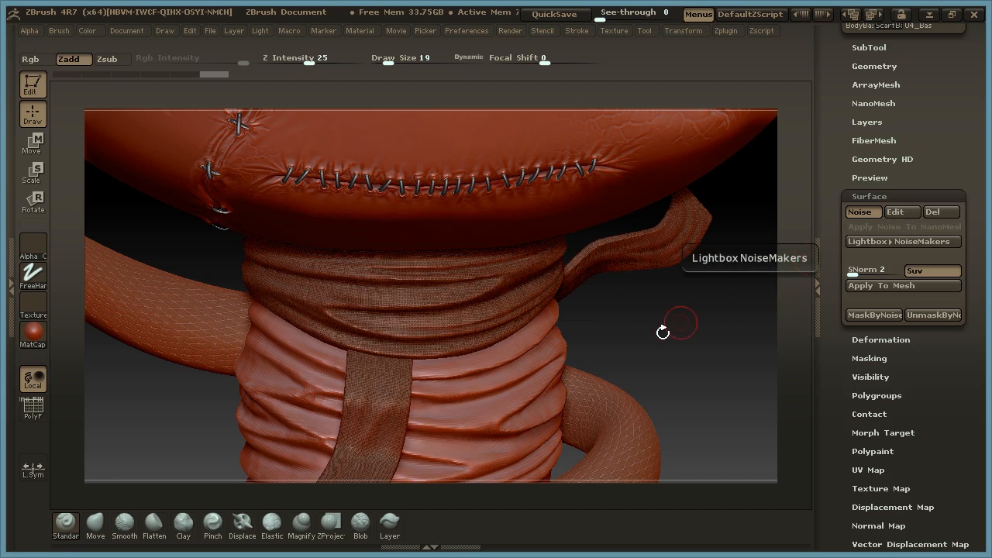
Preview the scarf's noise in NoiseMaker with the fabric alpha switched off and cancel the edit.
click(900, 210)
drag(700, 298, 755, 314)
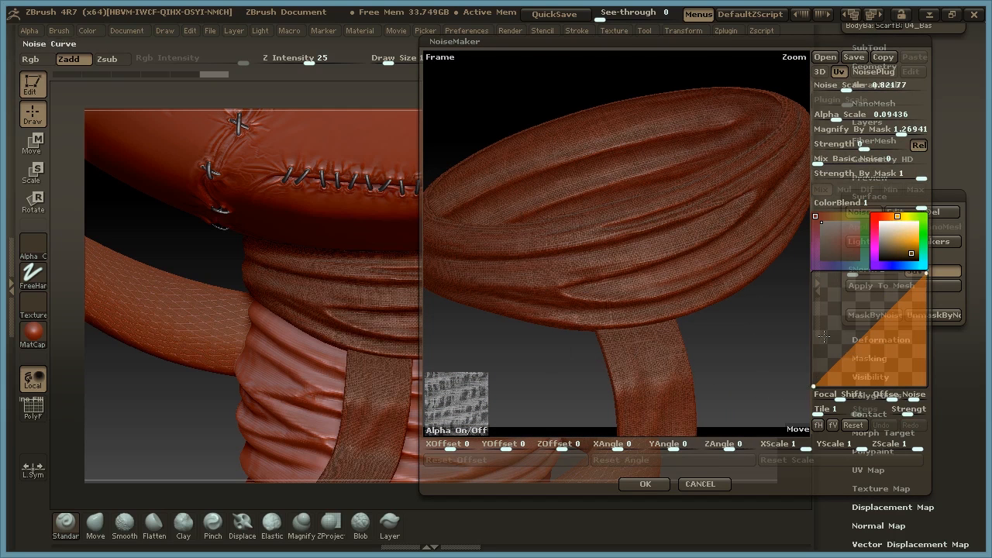
click(479, 430)
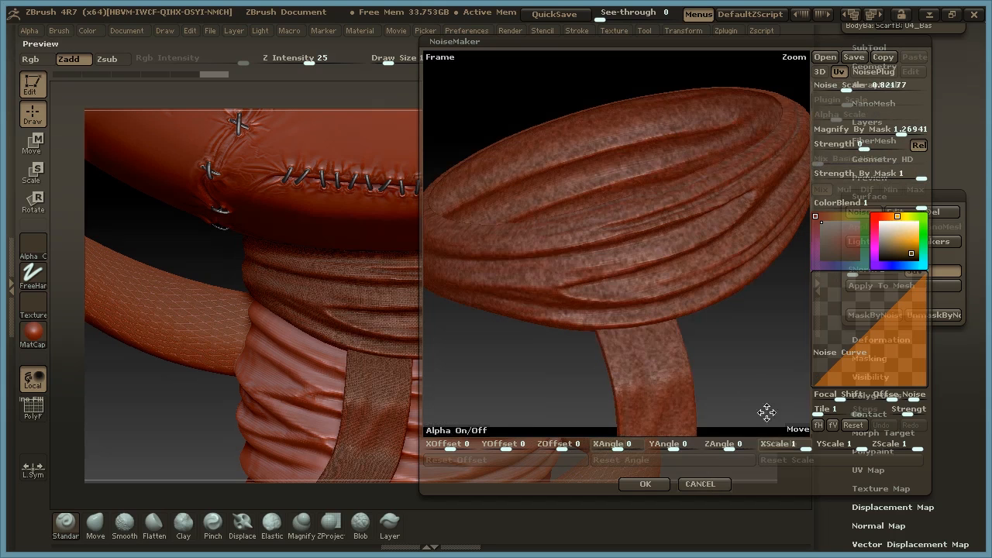
click(707, 485)
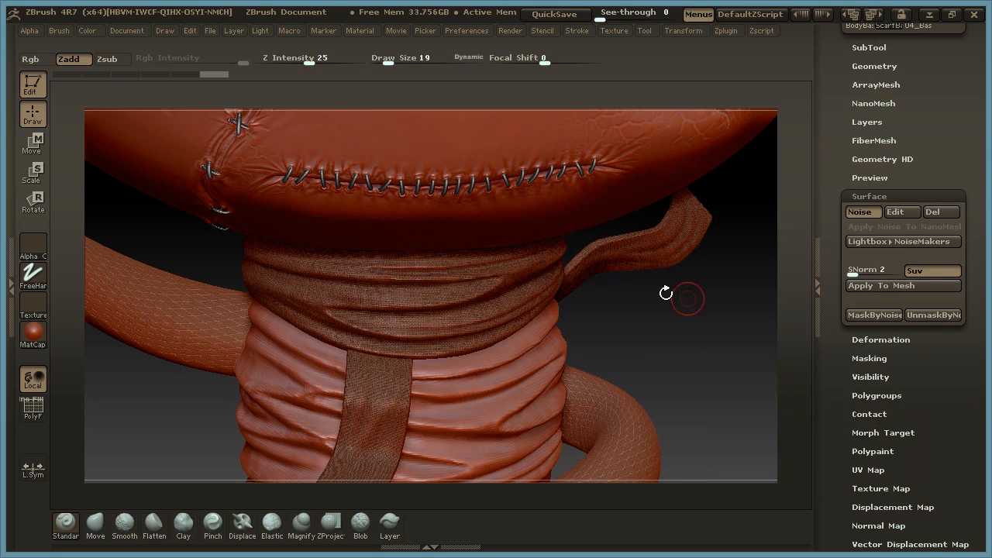
Load the Noise07.ZNM preset from the noise library onto the scarf and hide the library.
click(910, 242)
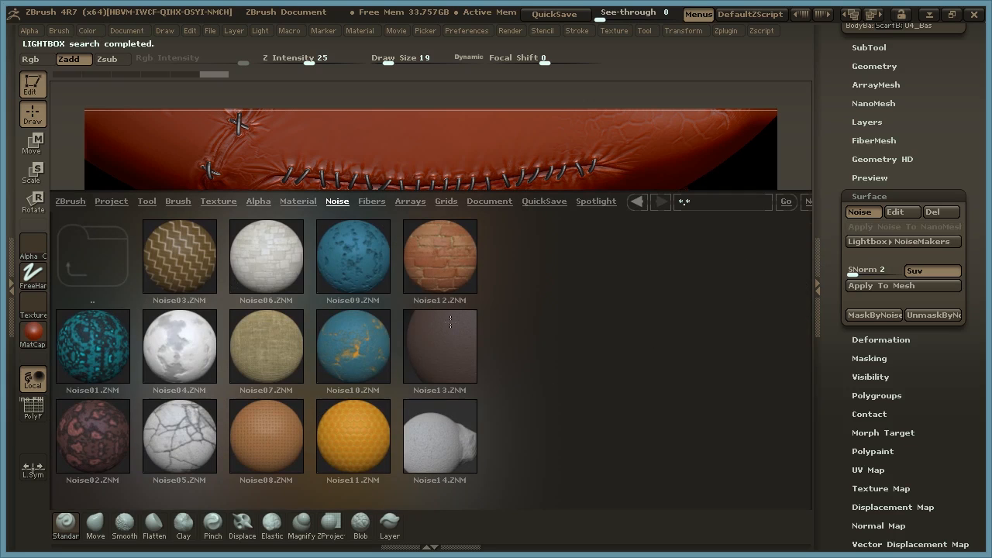
double_click(278, 352)
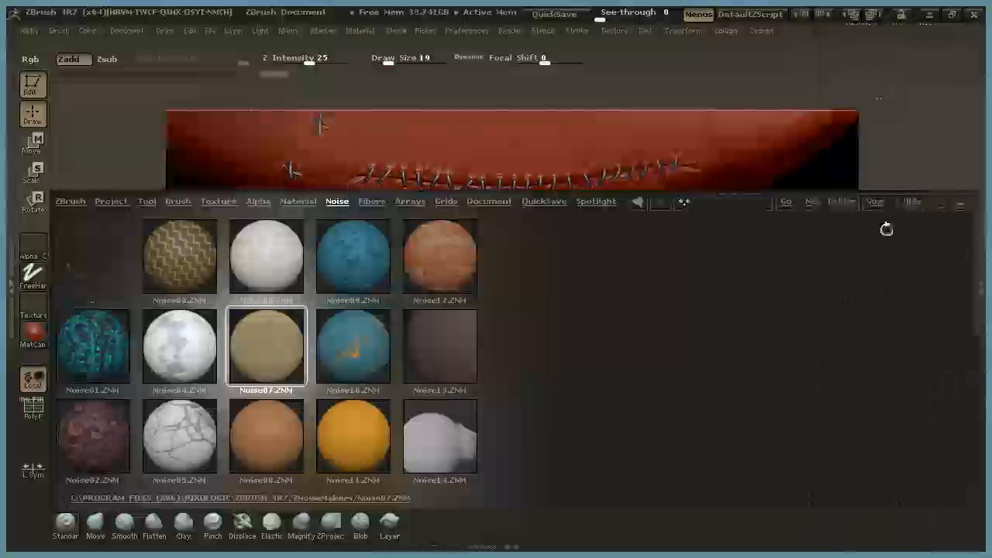
click(910, 202)
click(980, 292)
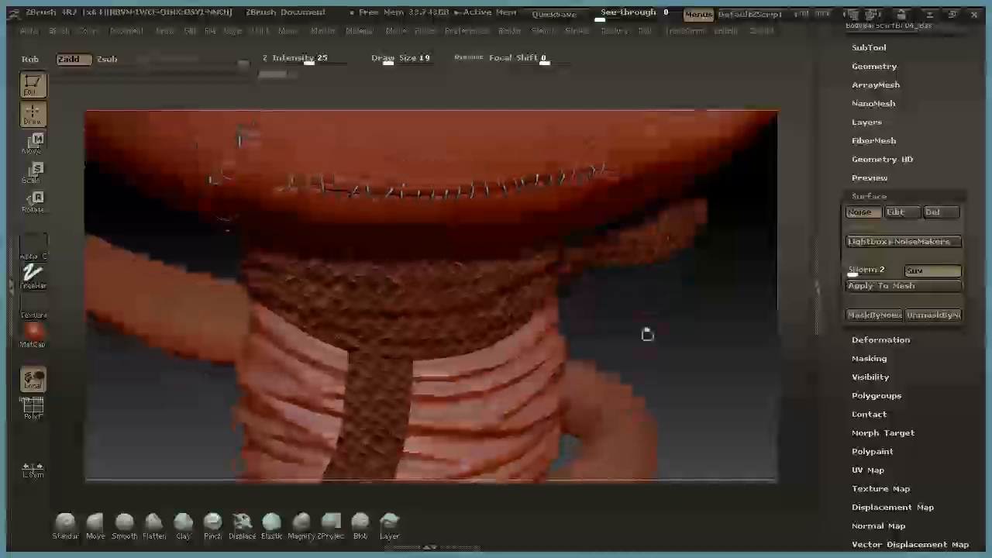
Open the scarf's preset noise in NoiseMaker and set its Alpha Scale to 0.1408.
click(895, 212)
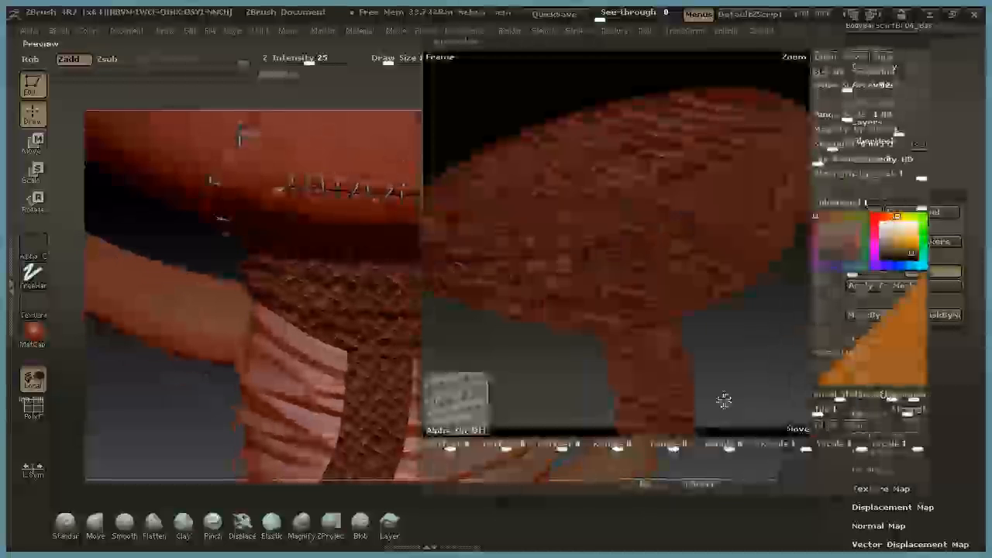
drag(840, 117, 838, 119)
drag(751, 329, 755, 332)
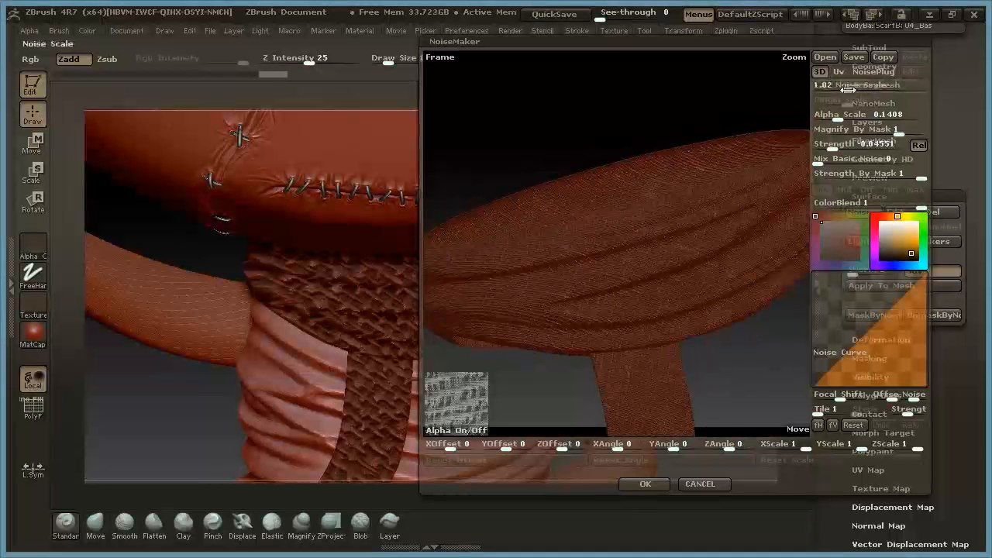
Compare 3D and UV projection of the noise on the scarf preview, leaving it on UV.
drag(740, 101, 810, 130)
click(823, 75)
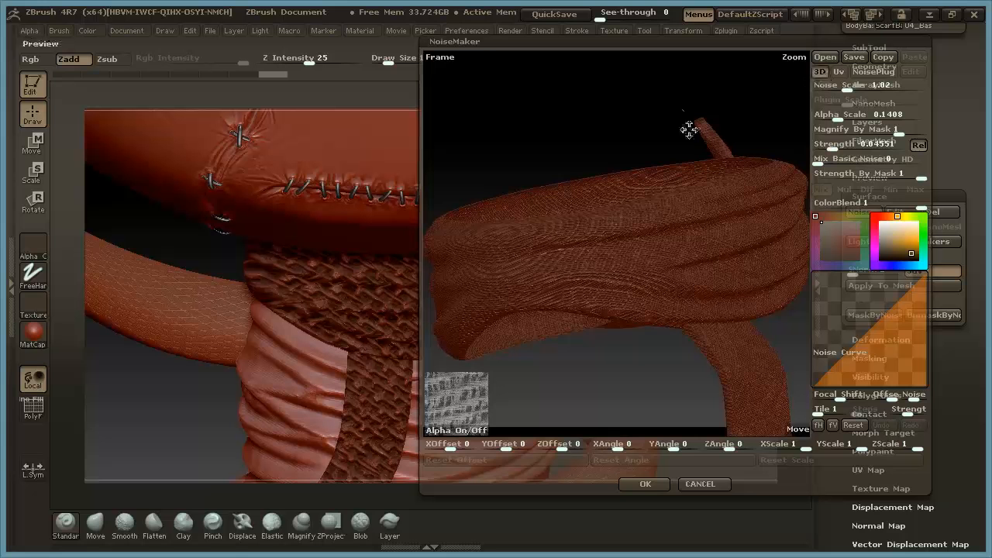
drag(743, 118, 807, 99)
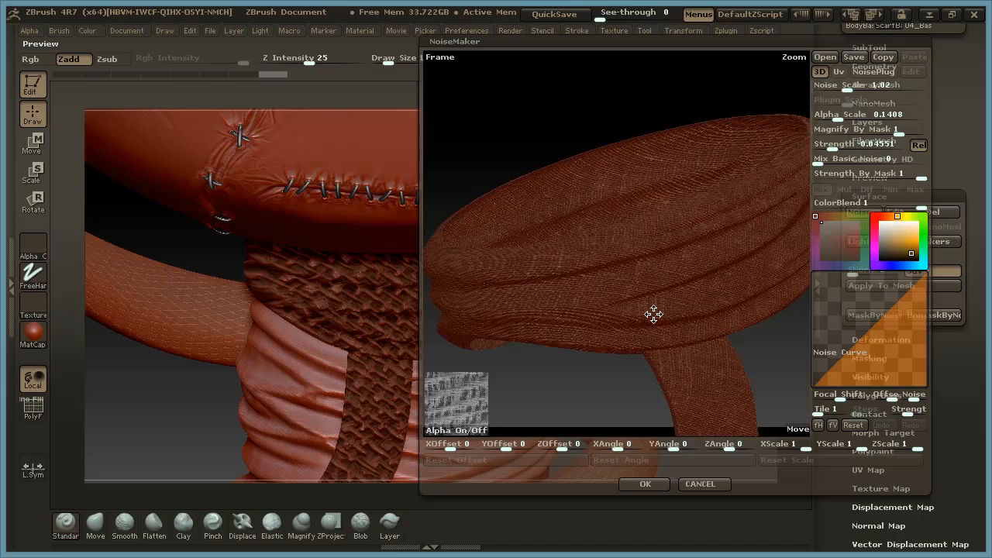
click(840, 74)
mouse_move(697, 93)
mouse_down()
mouse_move(712, 85)
mouse_move(709, 99)
mouse_up()
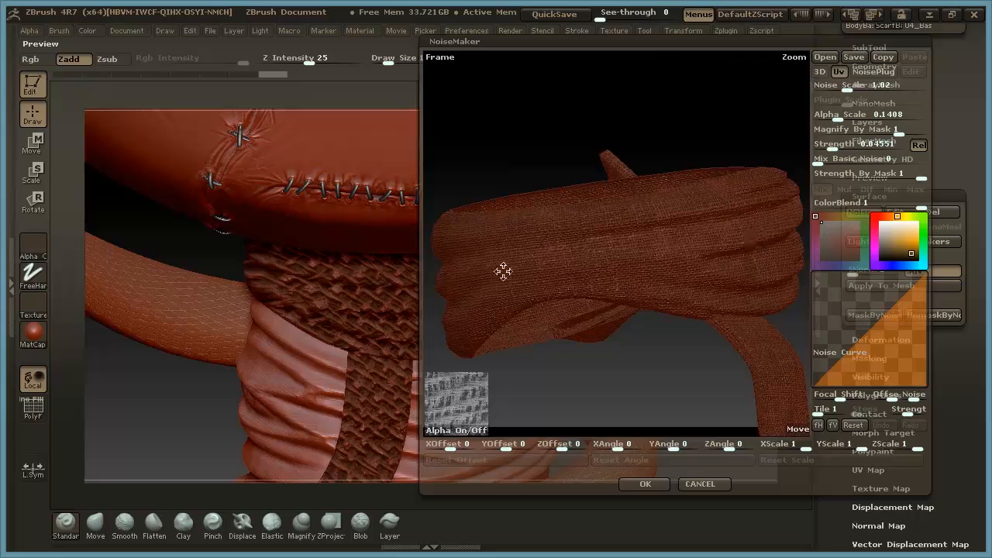
drag(740, 143, 729, 364)
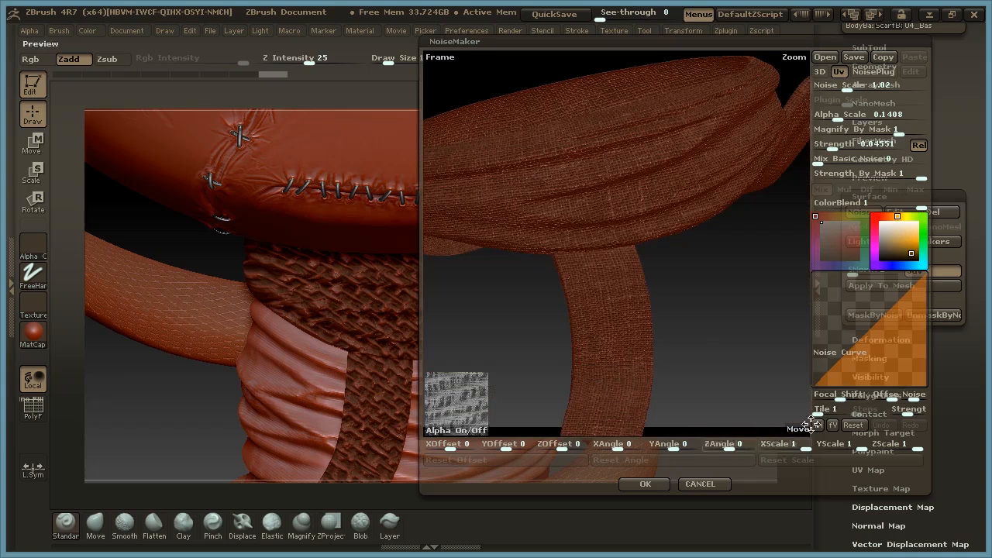
Set the scarf noise's Strength to -0.0042, check the preview and cancel the NoiseMaker edit.
drag(831, 149, 843, 150)
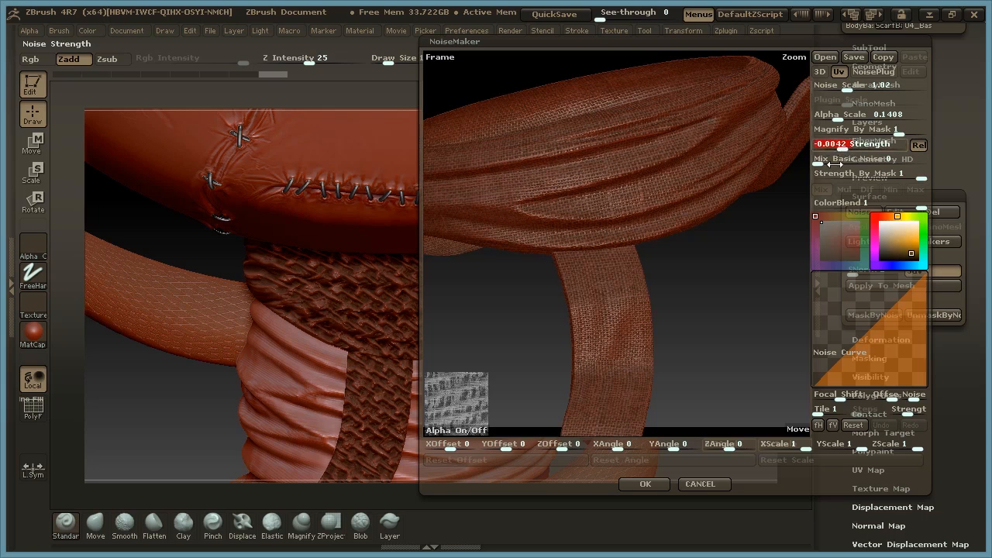
drag(725, 280, 726, 281)
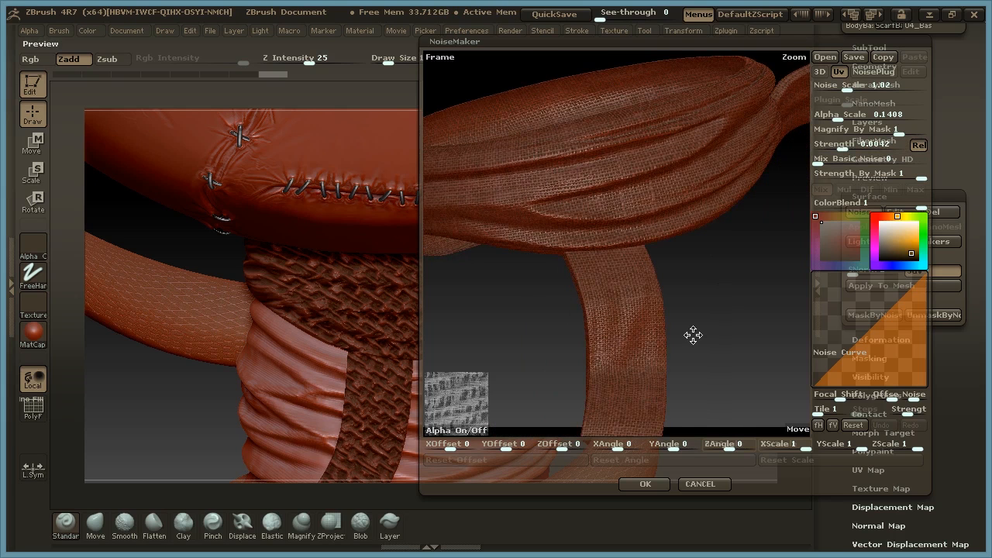
click(700, 483)
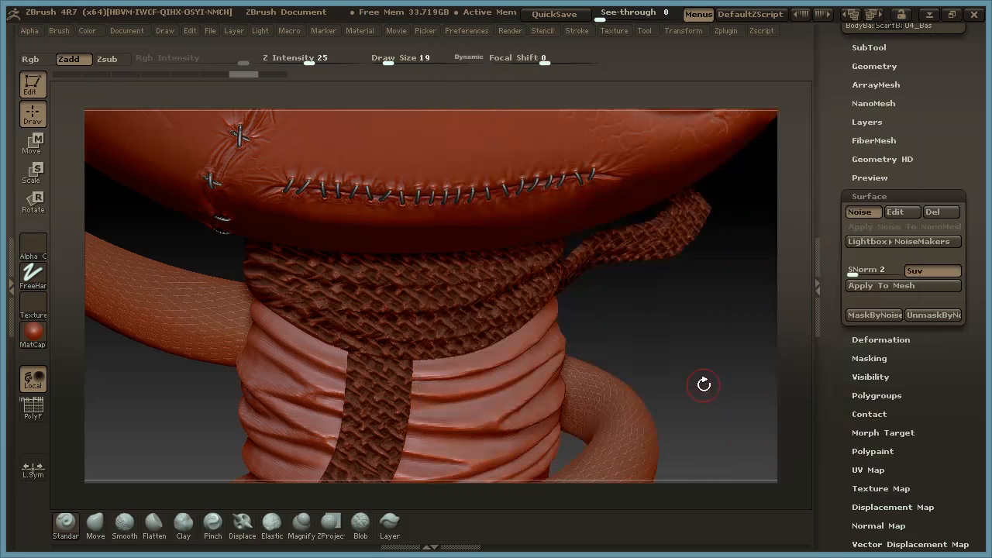
Make SnakeBaseB the active subtool and open its surface noise for editing in NoiseMaker.
alt+drag(675, 375, 680, 178)
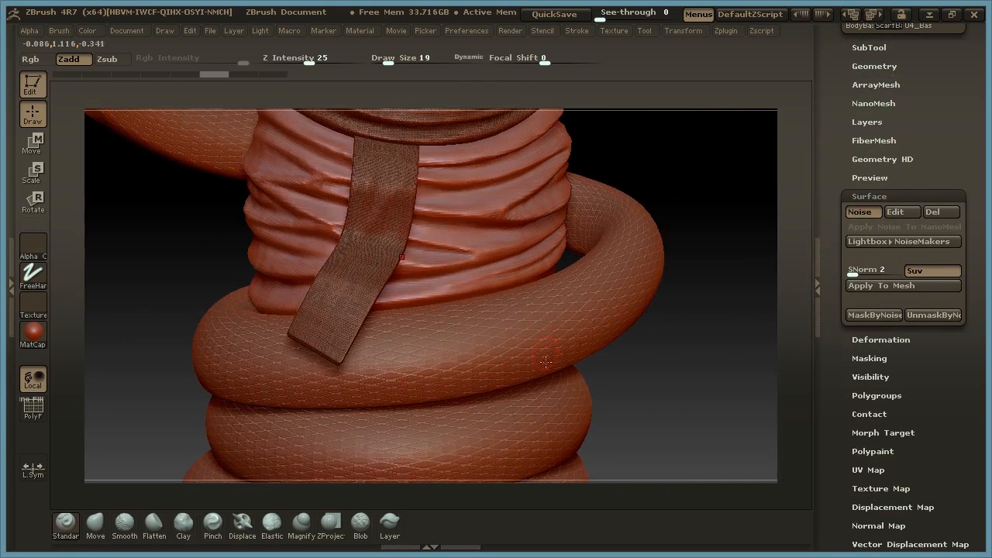
click(869, 47)
mouse_move(941, 138)
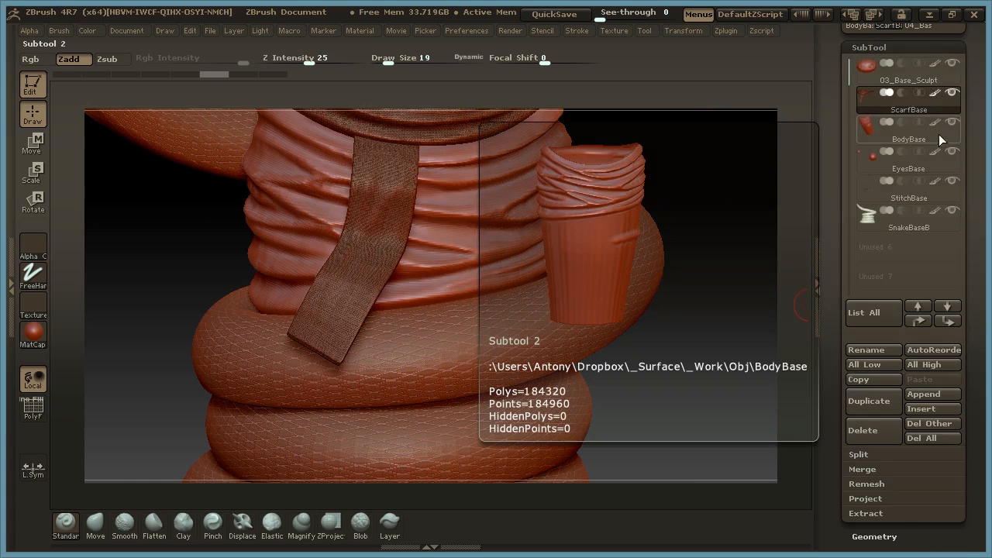
click(953, 224)
click(869, 47)
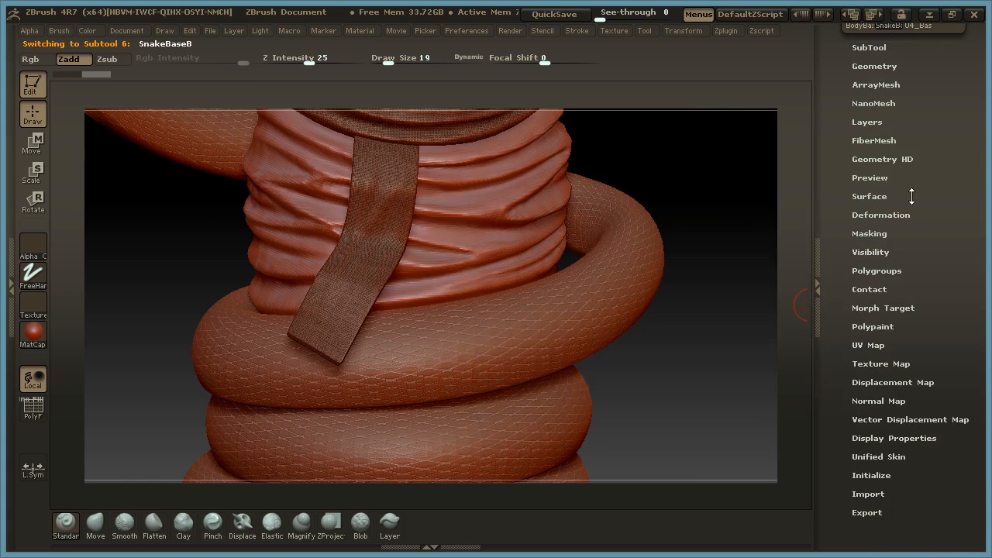
click(869, 197)
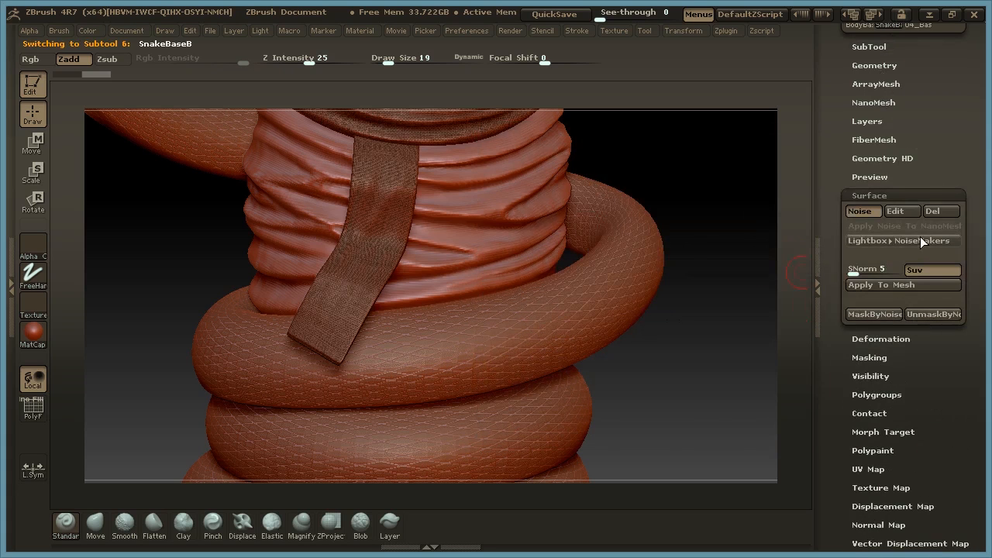
click(899, 210)
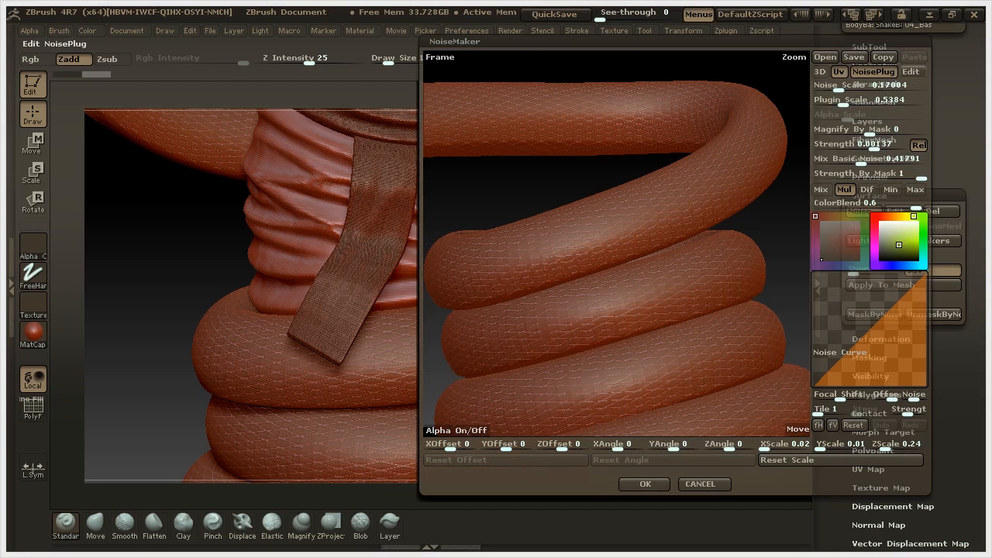
Review the Snakeskin pattern's settings in the snake's NoisePlug, accept them and examine the scales in the preview.
drag(884, 2, 708, 61)
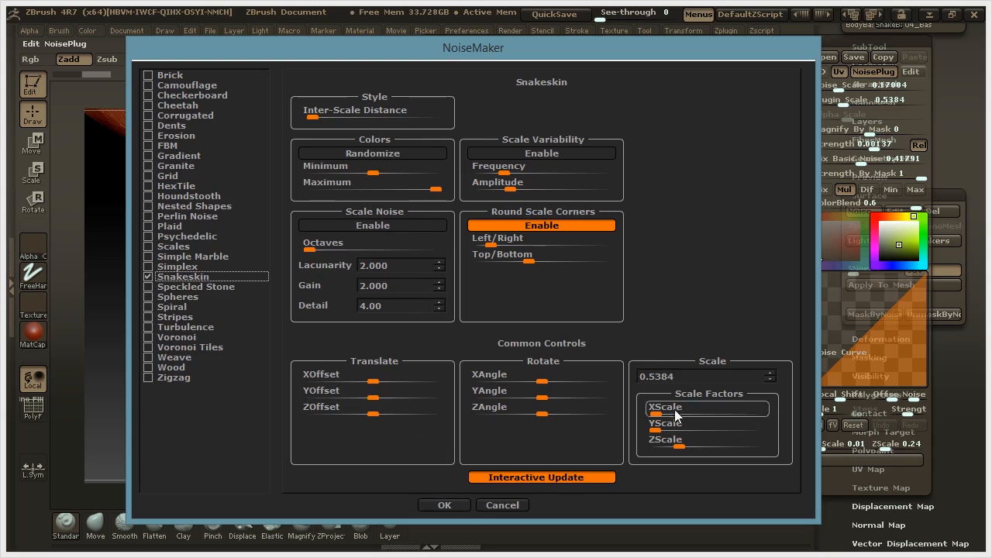
click(444, 505)
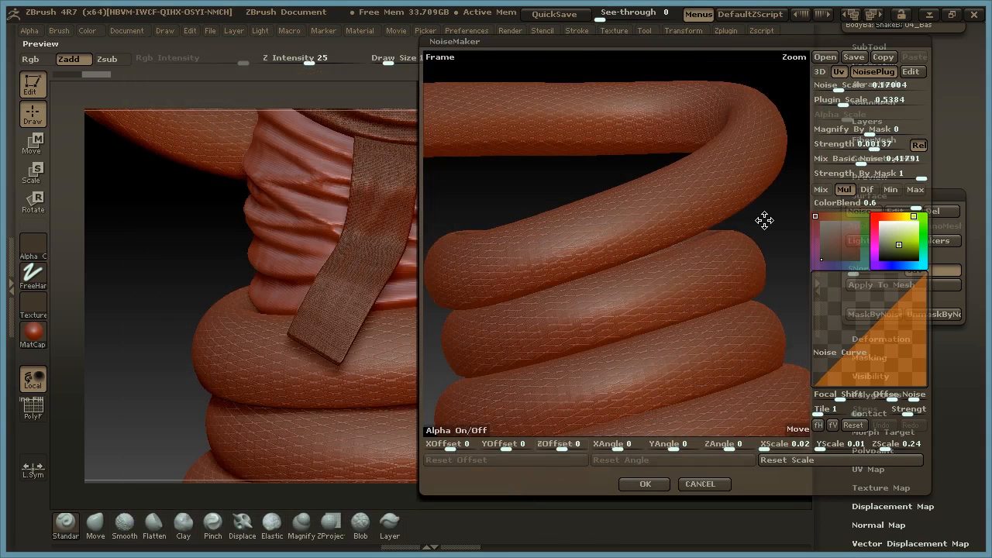
drag(769, 223, 781, 227)
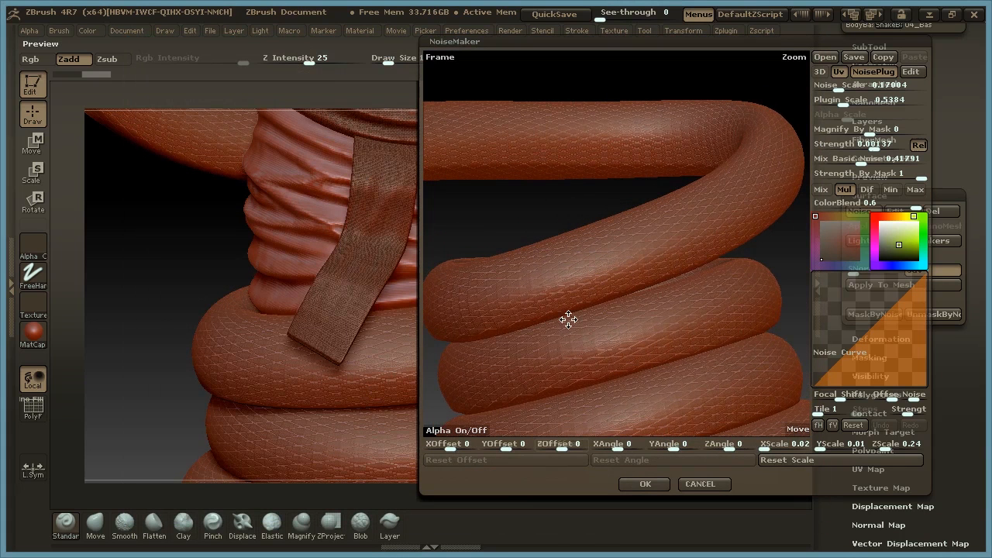
click(861, 161)
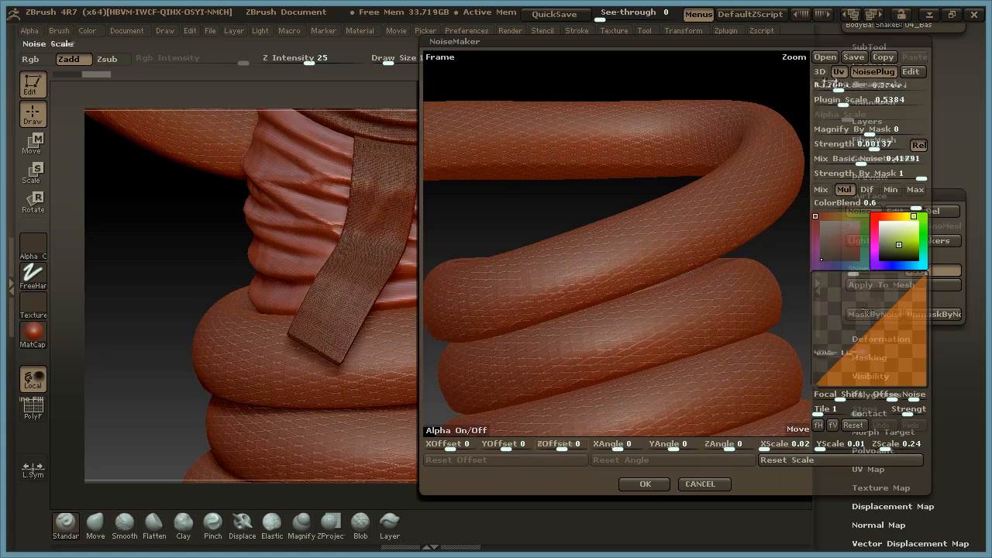
Compare 3D and UV projection of the snakeskin noise on the preview, ending on UV, and cancel the NoiseMaker edit.
click(820, 71)
drag(611, 194, 507, 305)
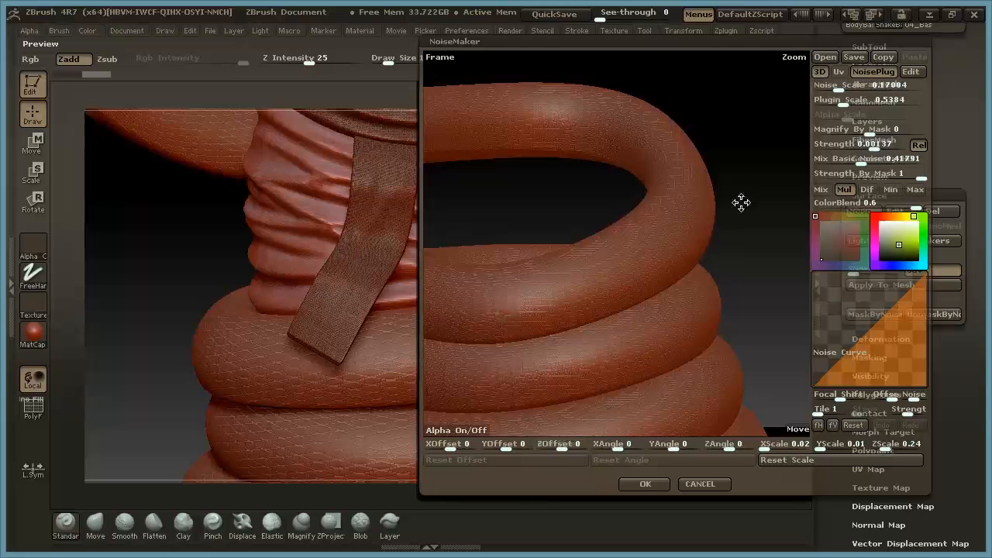
click(813, 85)
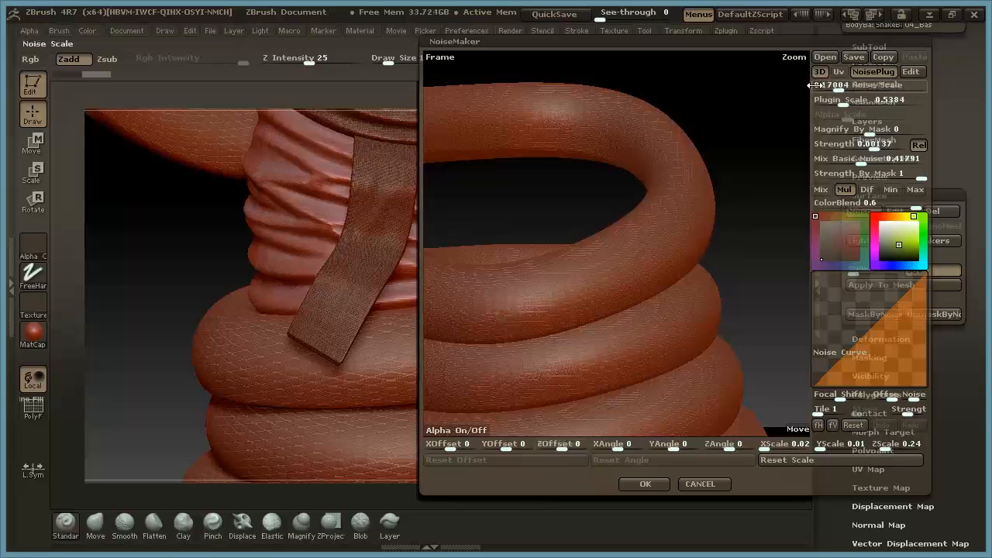
click(839, 73)
drag(747, 266, 731, 243)
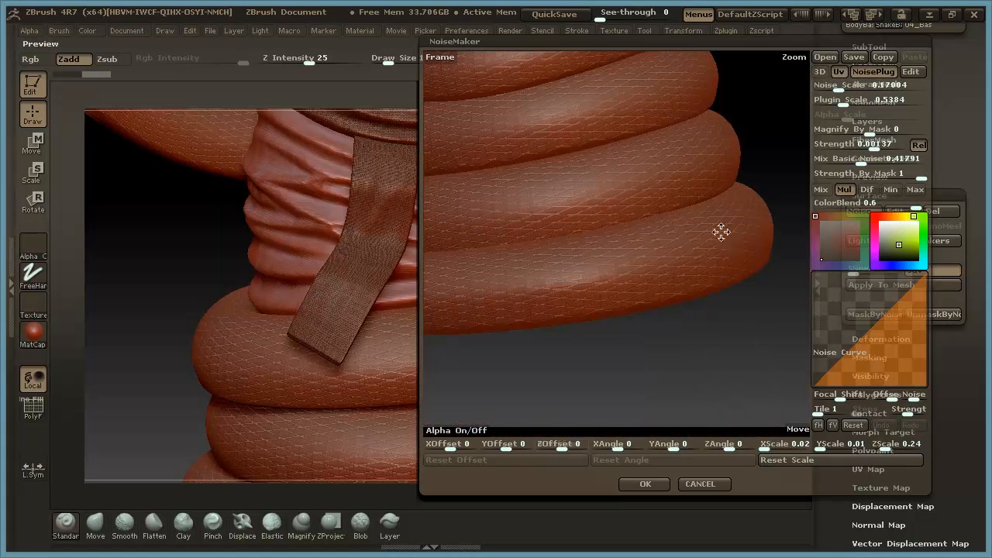
alt+drag(753, 118, 717, 256)
drag(723, 212, 617, 323)
click(700, 483)
Make the head, 03_Base_Sculpt, the active subtool.
alt+drag(622, 205, 643, 348)
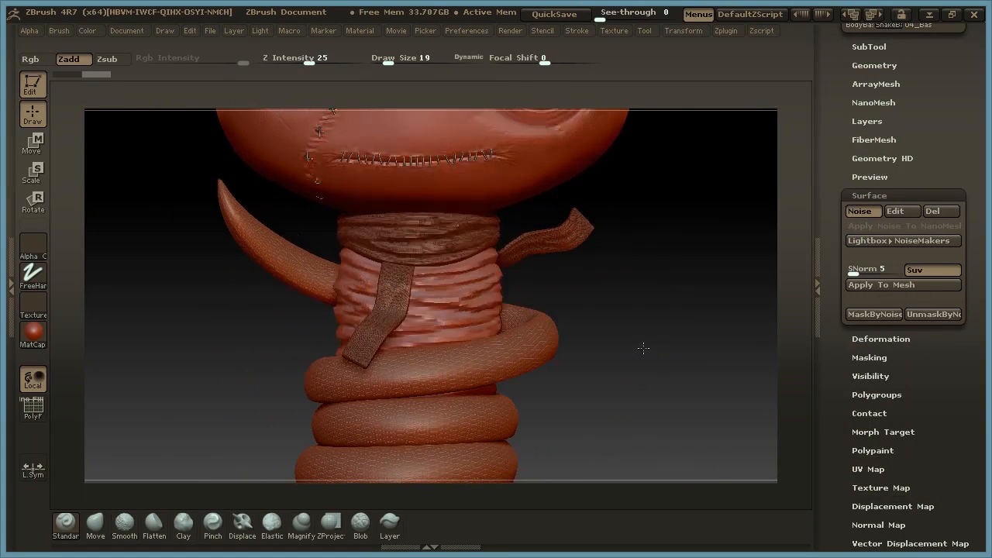
alt+drag(665, 386, 596, 321)
alt+drag(592, 265, 592, 329)
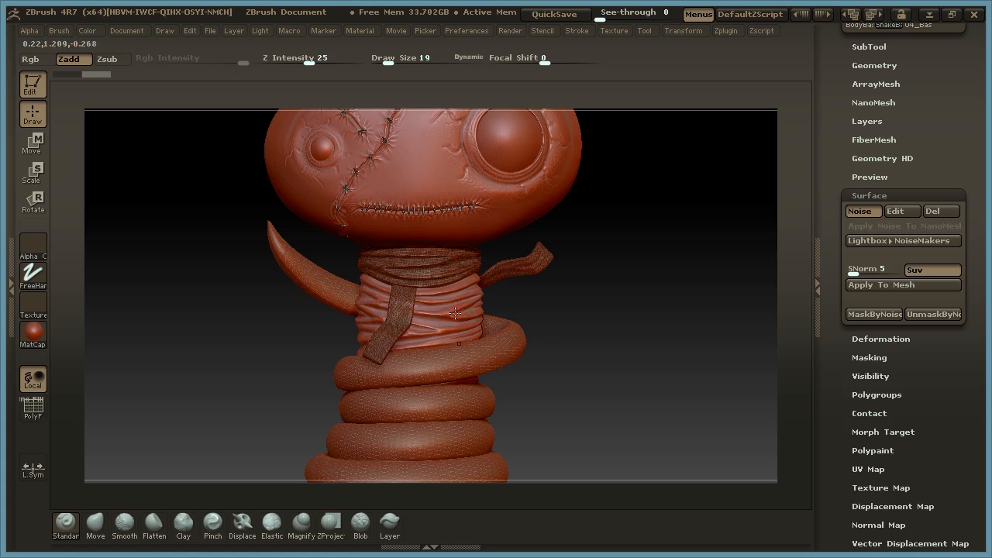
alt+drag(593, 226, 665, 327)
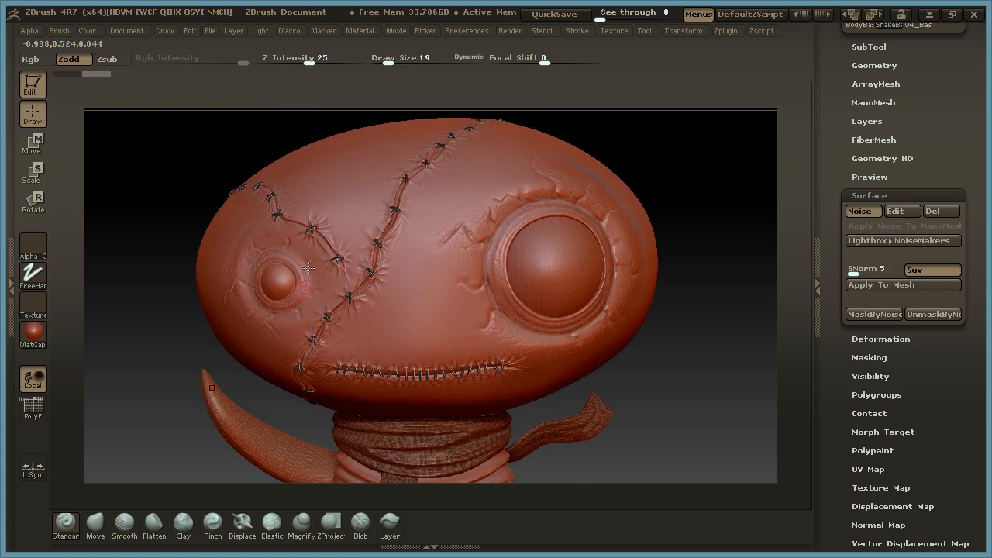
mouse_move(669, 380)
mouse_down()
mouse_move(677, 376)
mouse_move(690, 397)
mouse_move(598, 410)
mouse_move(658, 359)
mouse_move(607, 364)
mouse_move(625, 352)
mouse_up()
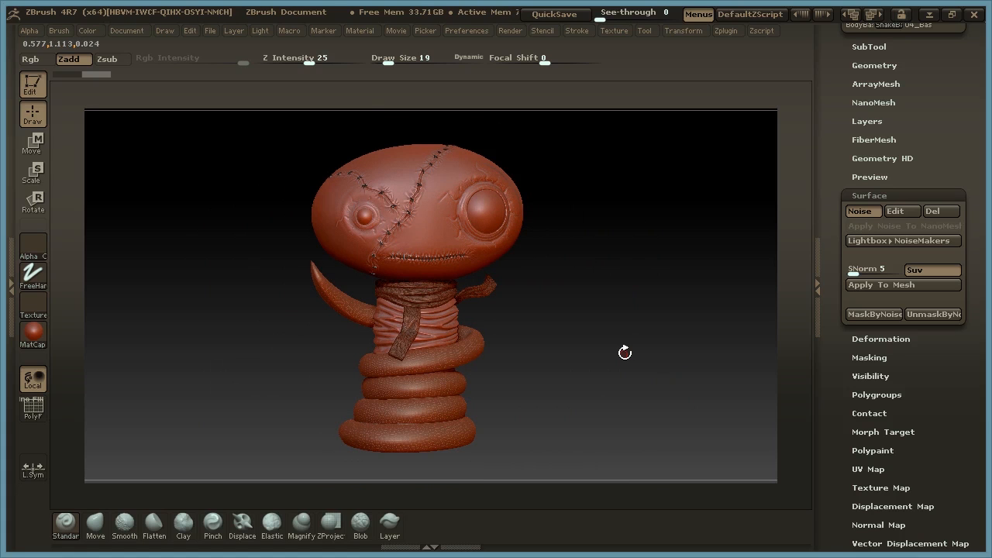
click(913, 194)
click(869, 46)
click(907, 70)
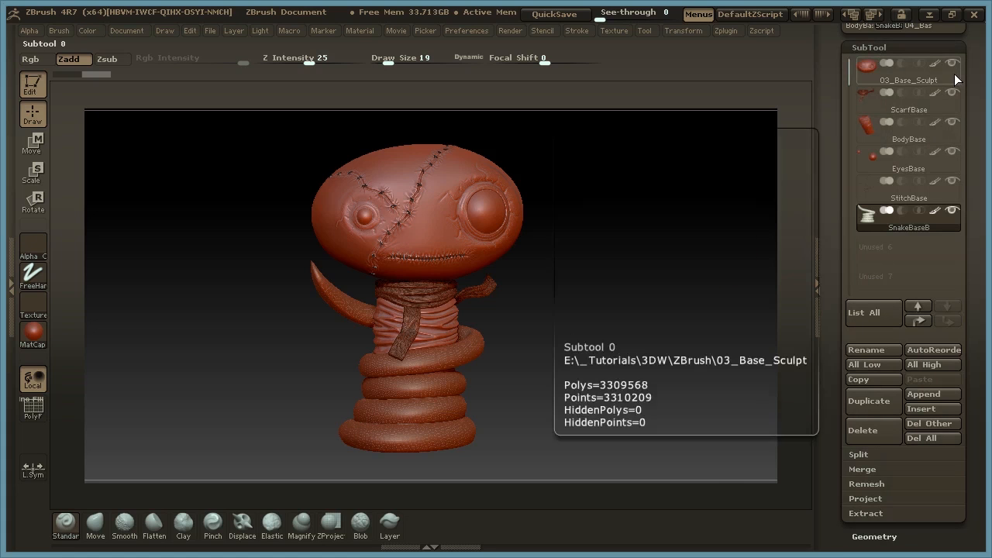
click(917, 47)
drag(575, 270, 682, 376)
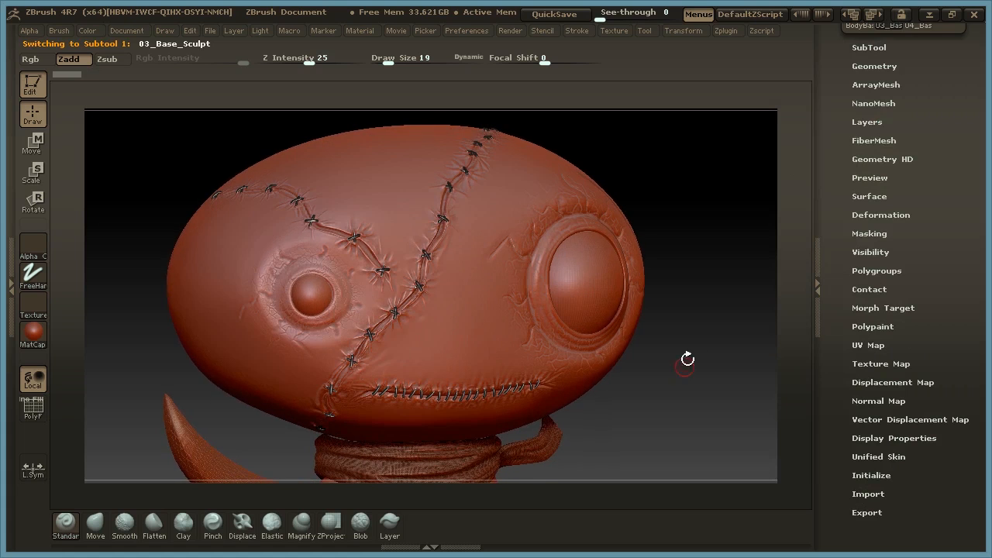
Choose the SkinShade4 material and fill the head with it using only the material channel.
click(33, 334)
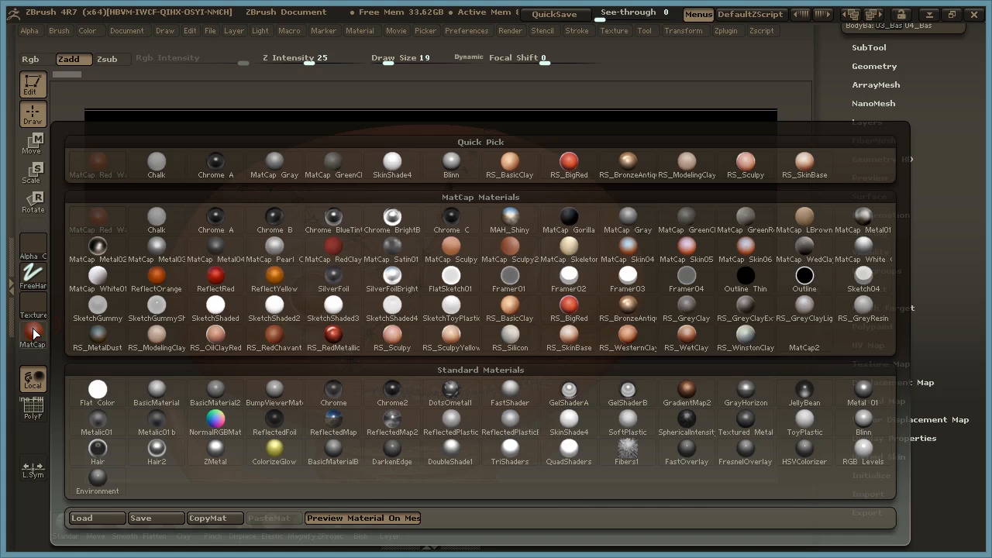
mouse_move(724, 458)
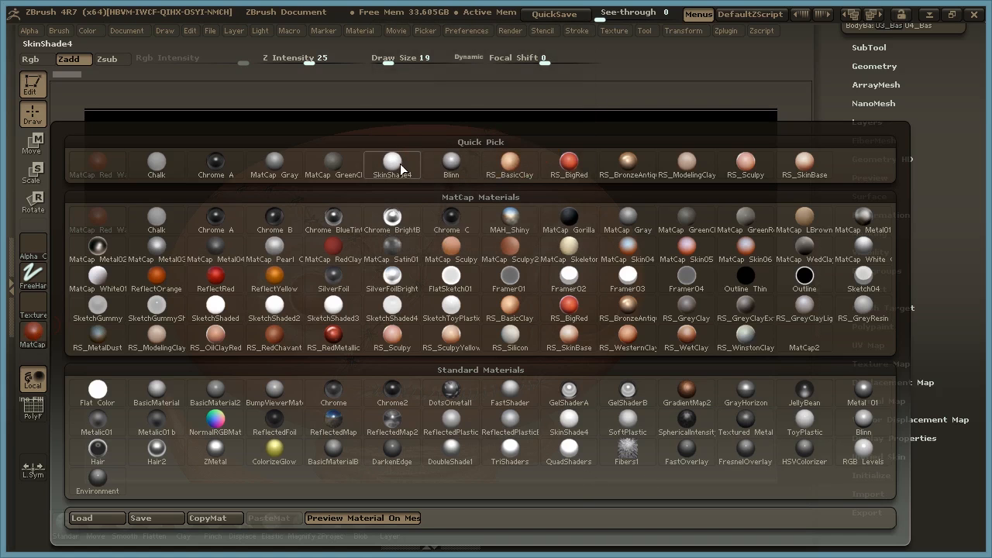
mouse_move(399, 165)
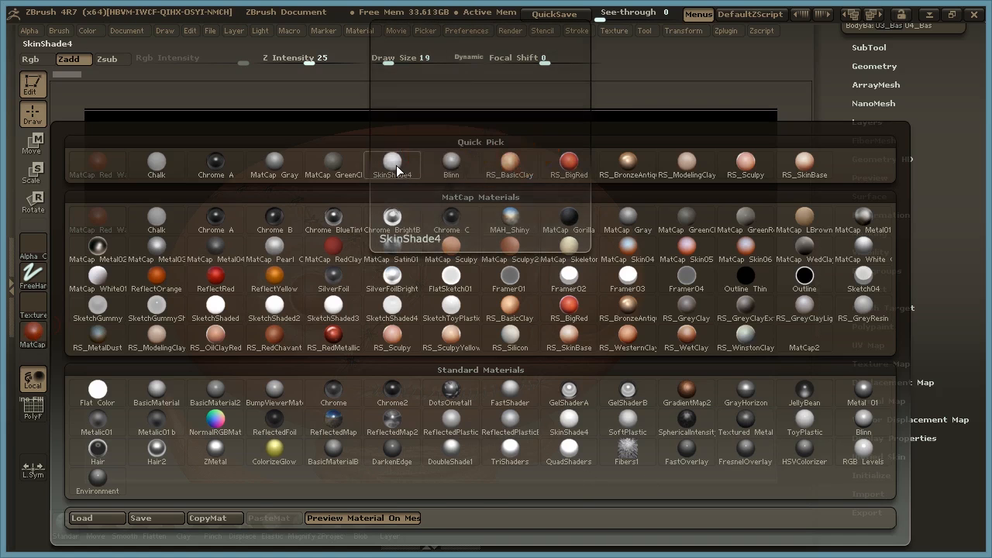
click(396, 165)
drag(704, 339, 674, 335)
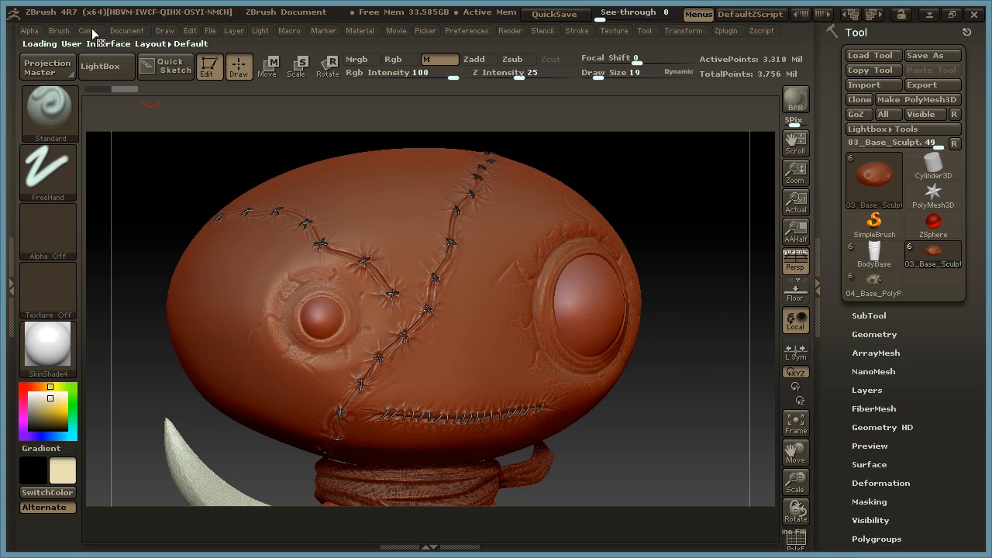
click(90, 30)
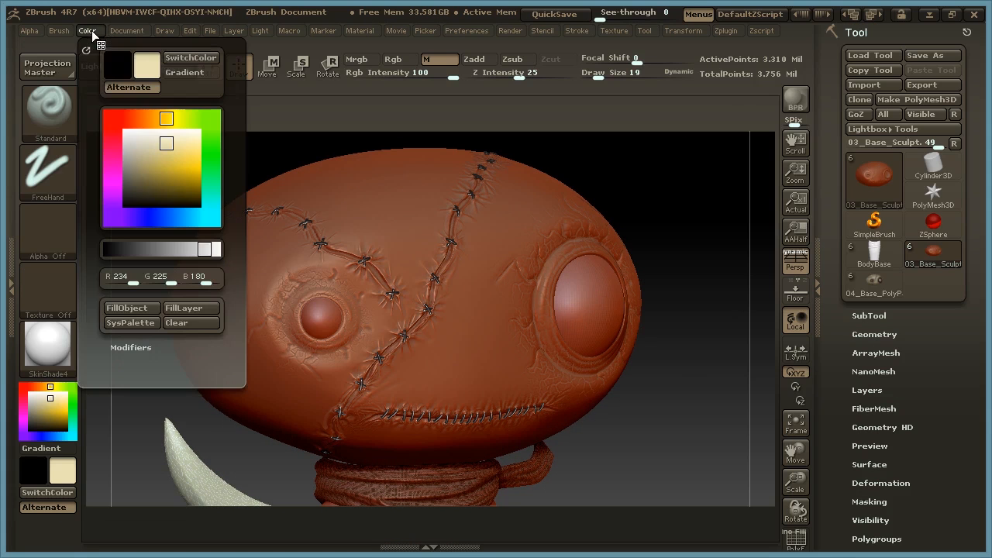
click(140, 306)
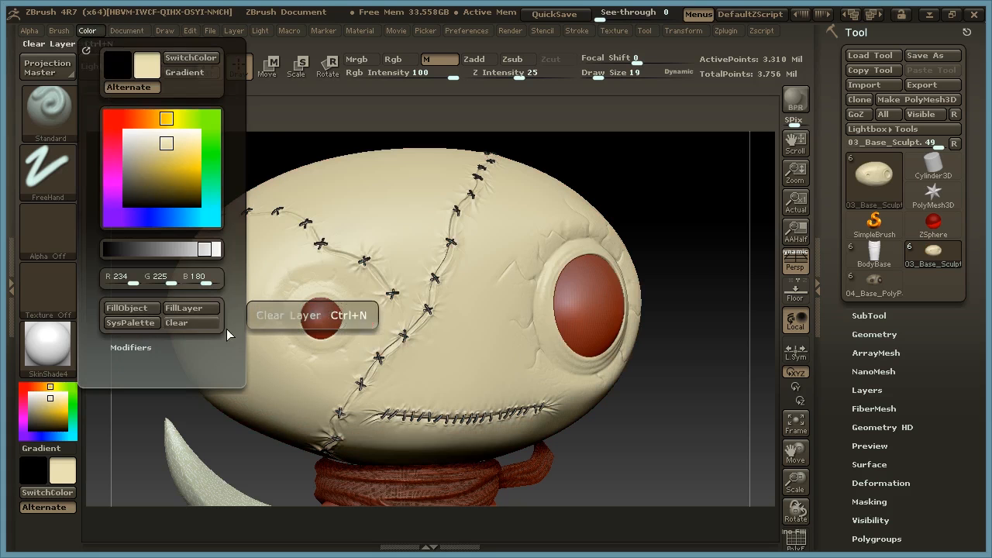
Fill the head with white (RGB 250, 250, 250) and the SkinShade4 material using the Mrgb channel.
click(30, 394)
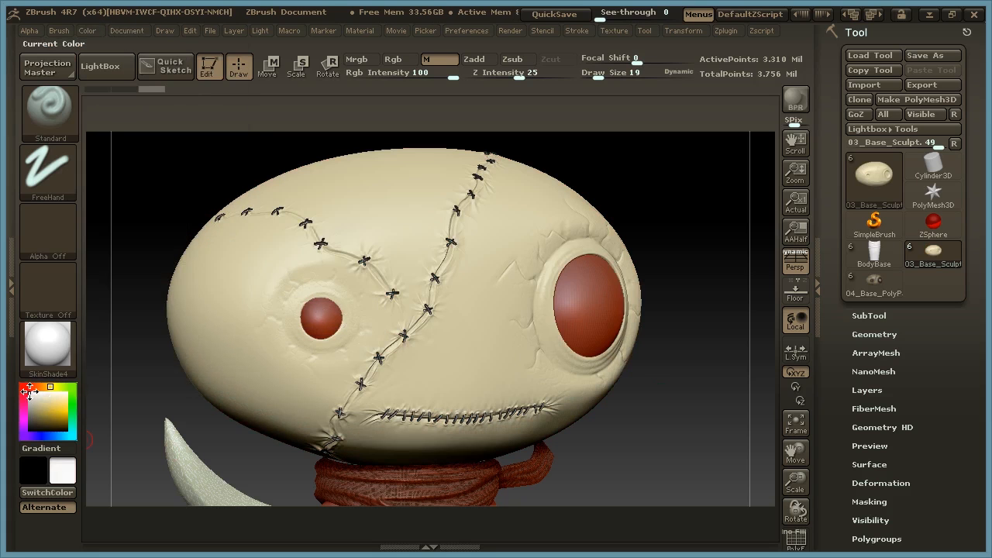
drag(343, 146, 341, 189)
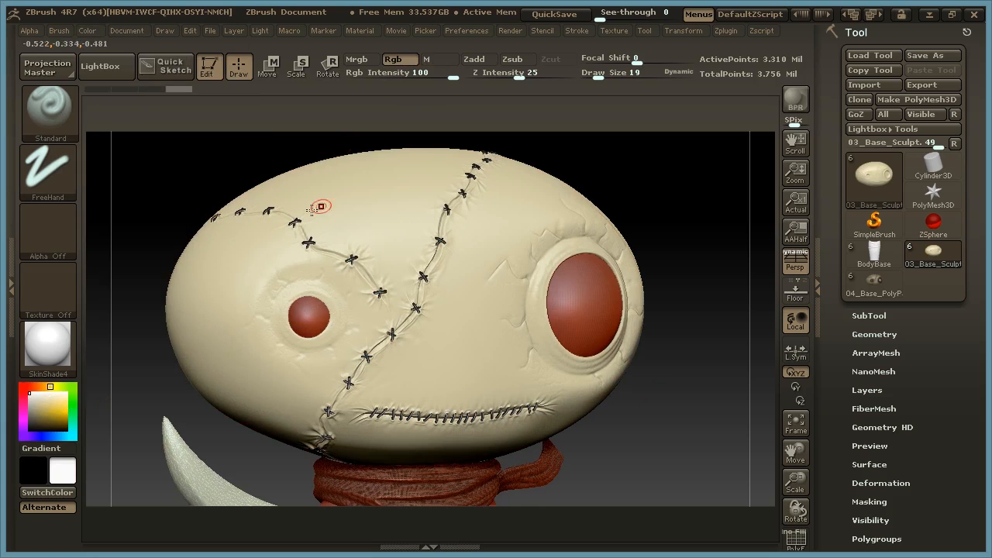
click(356, 59)
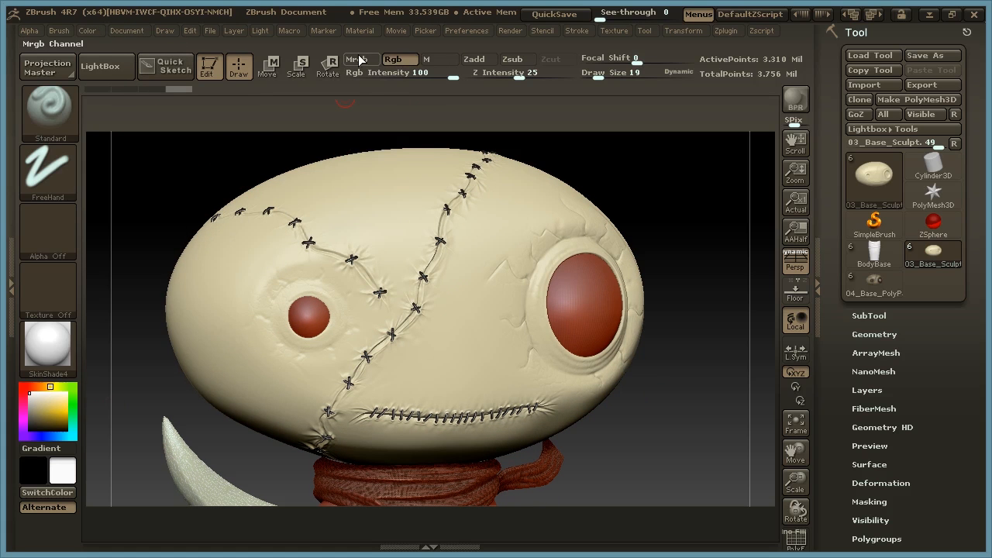
click(92, 30)
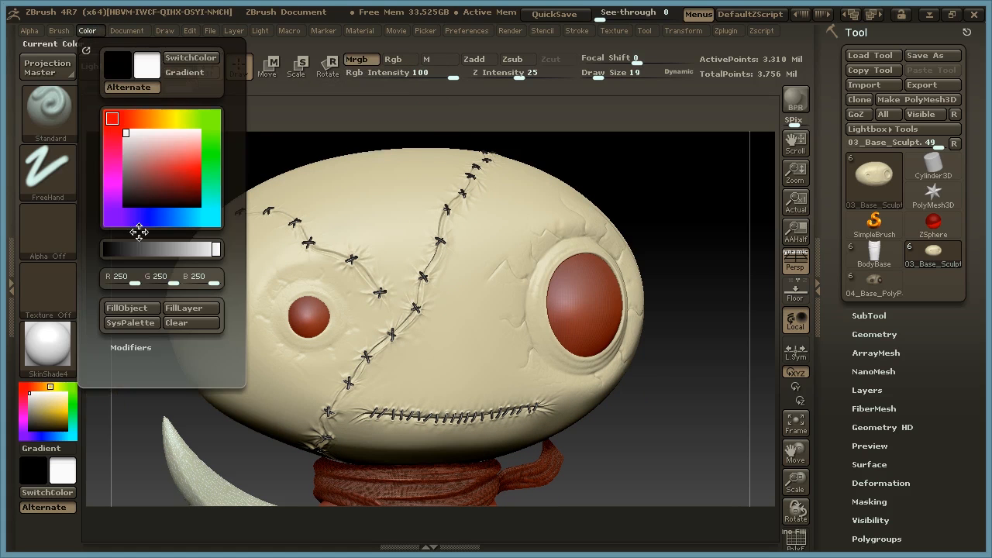
click(142, 307)
drag(678, 205, 655, 194)
Fill the head with dark green (RGB 40, 60, 46) using only the Rgb channel.
click(397, 59)
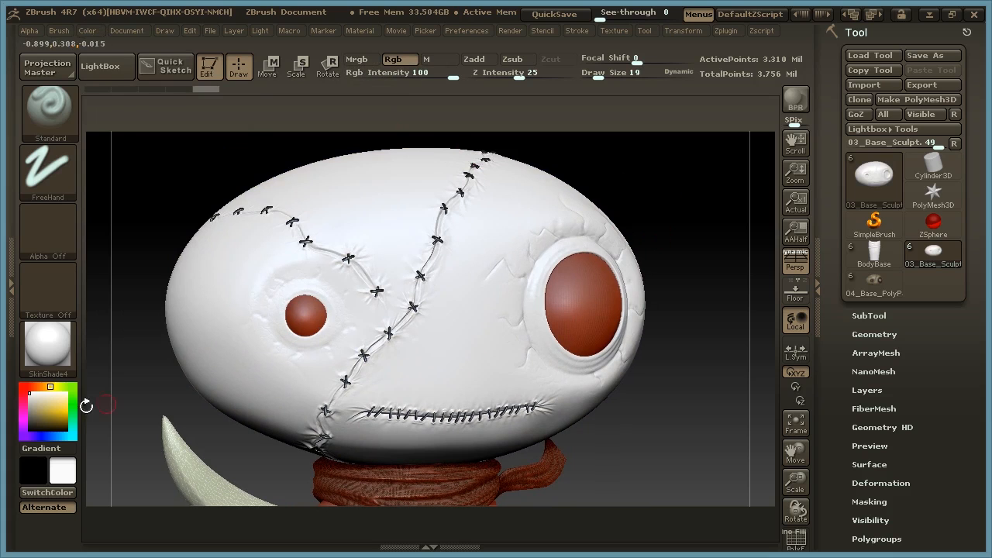
click(44, 414)
drag(61, 387, 42, 421)
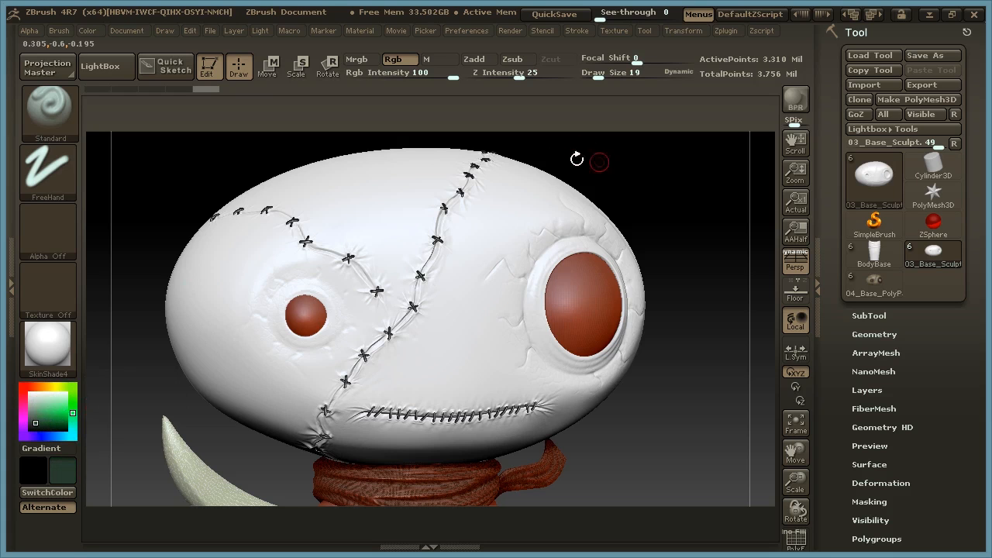
click(88, 30)
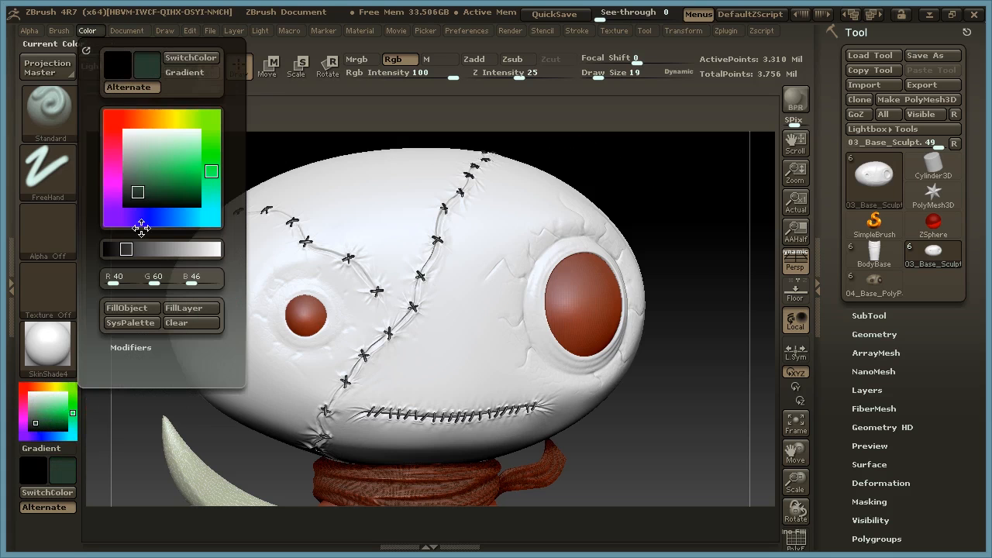
click(128, 308)
drag(662, 195, 658, 192)
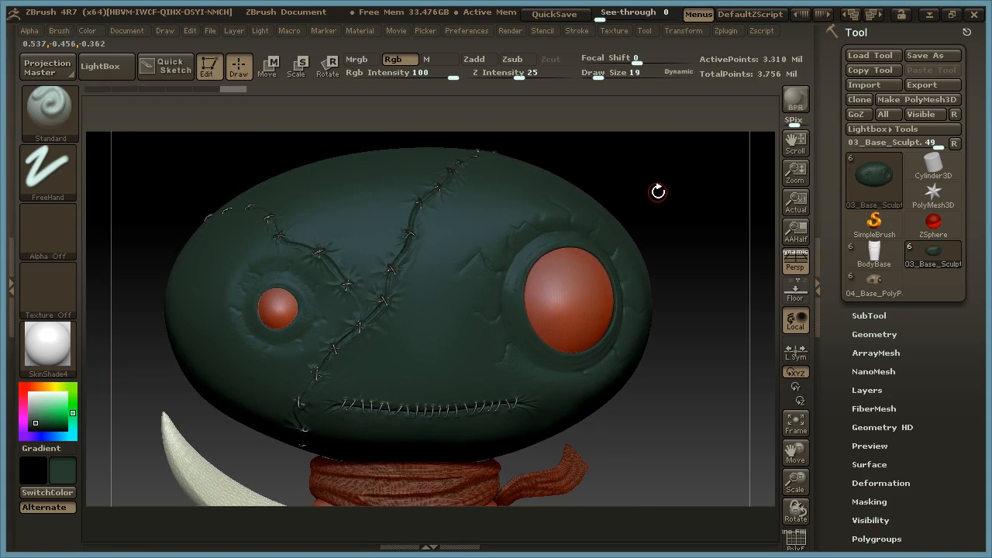
Switch the current material back to MatCap Red Wax.
click(50, 351)
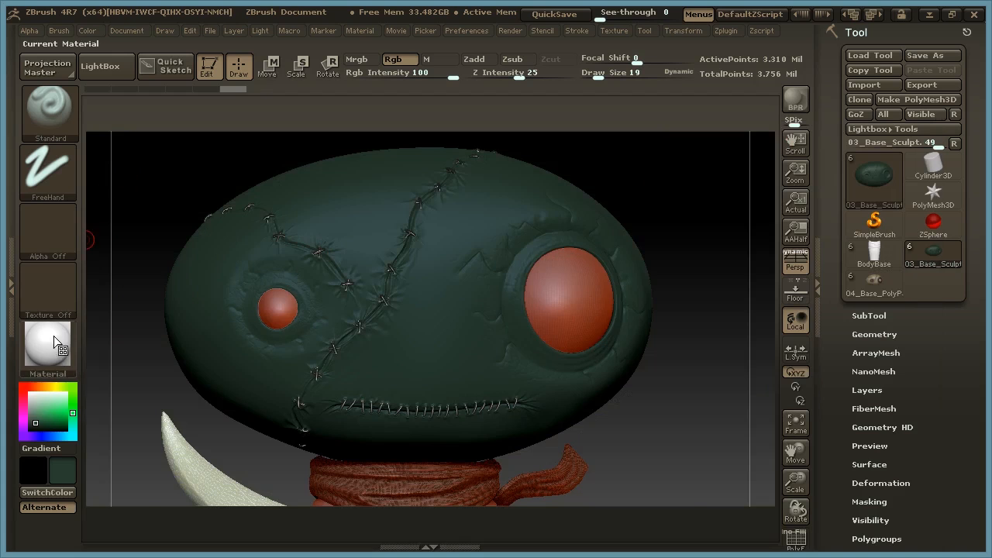
click(53, 344)
click(127, 214)
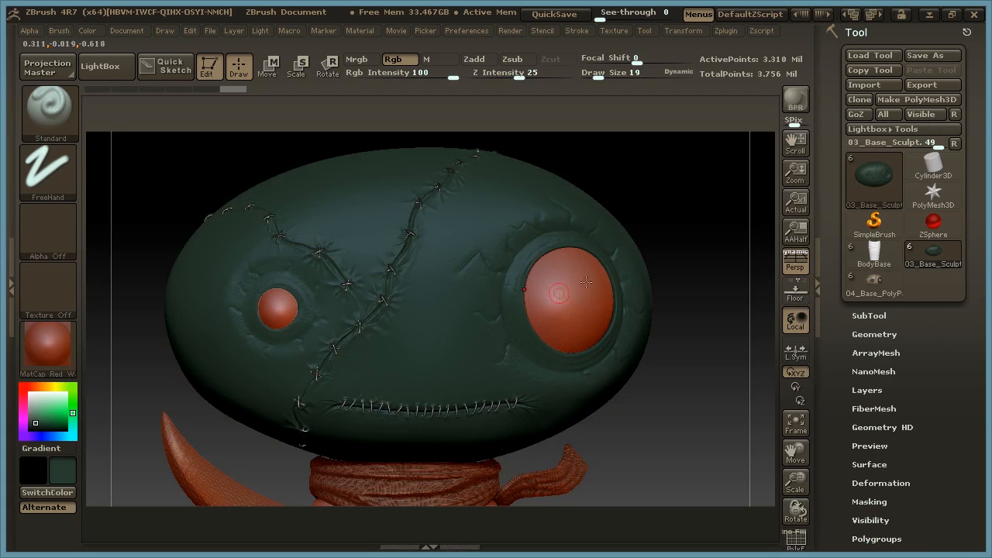
drag(686, 230, 653, 305)
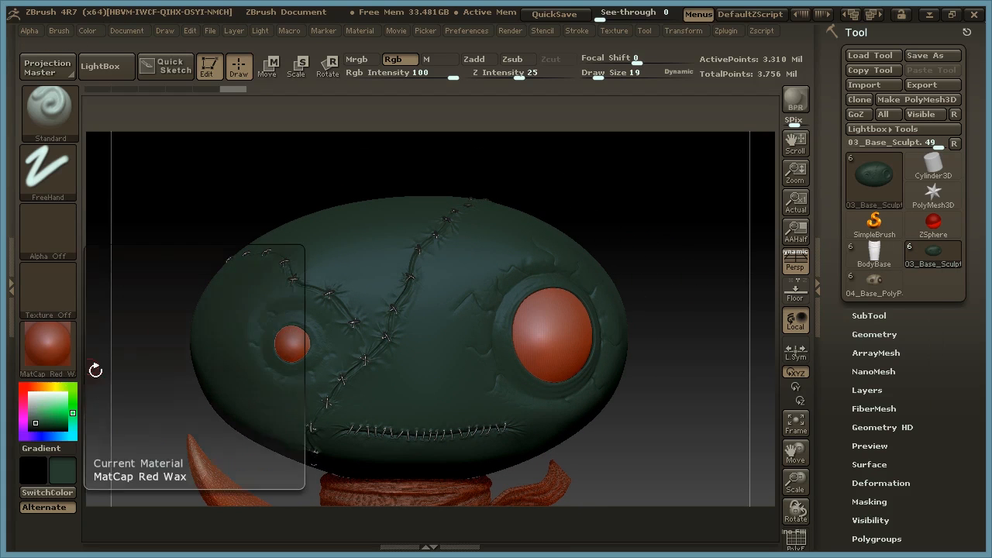
drag(542, 159, 552, 166)
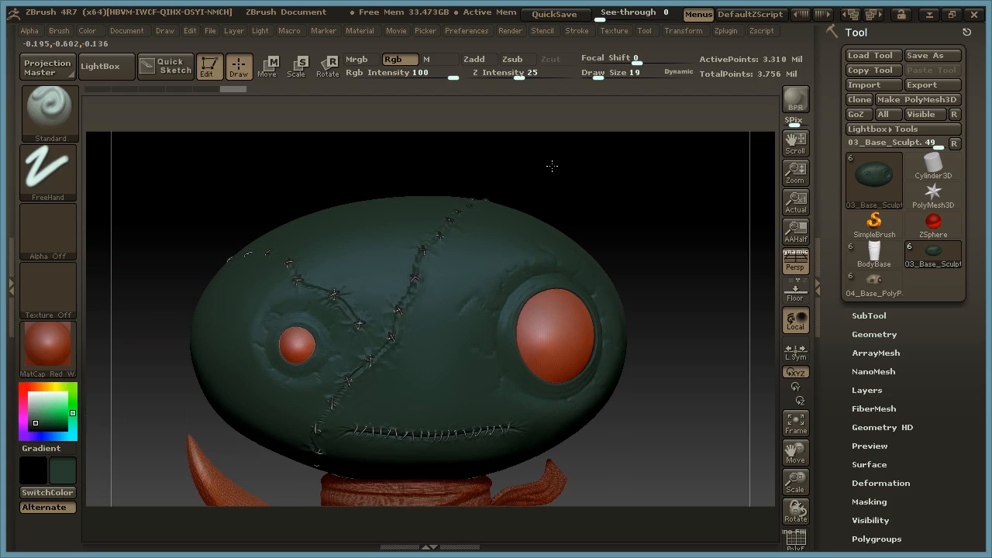
Set the draw size to 51 and pick a muted olive yellow as the paint colour.
key(space)
drag(448, 292, 462, 291)
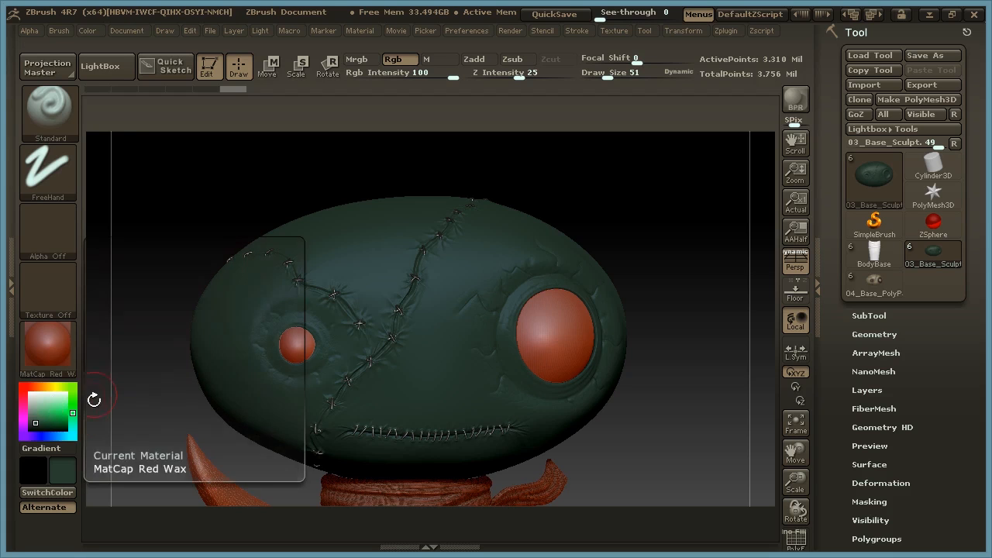
click(36, 416)
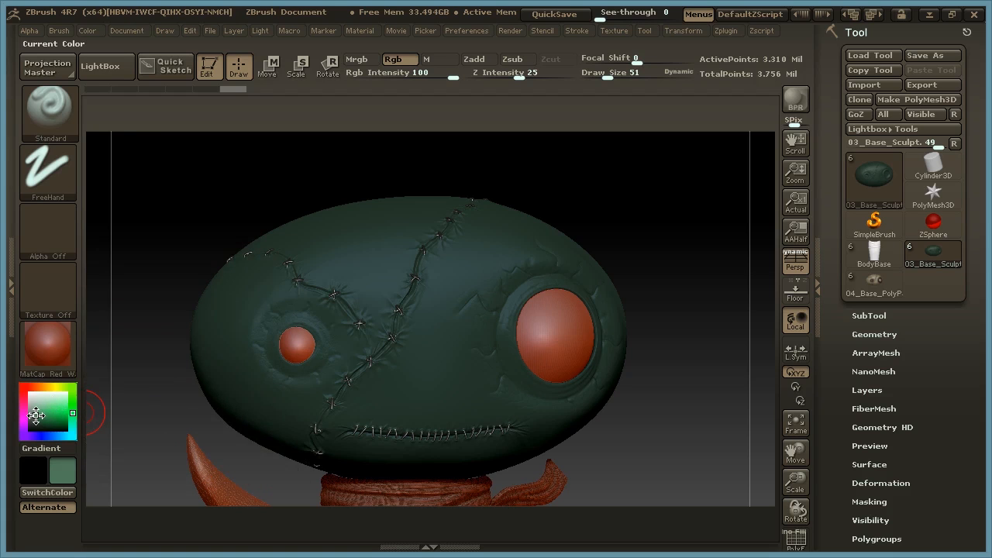
drag(65, 387, 55, 389)
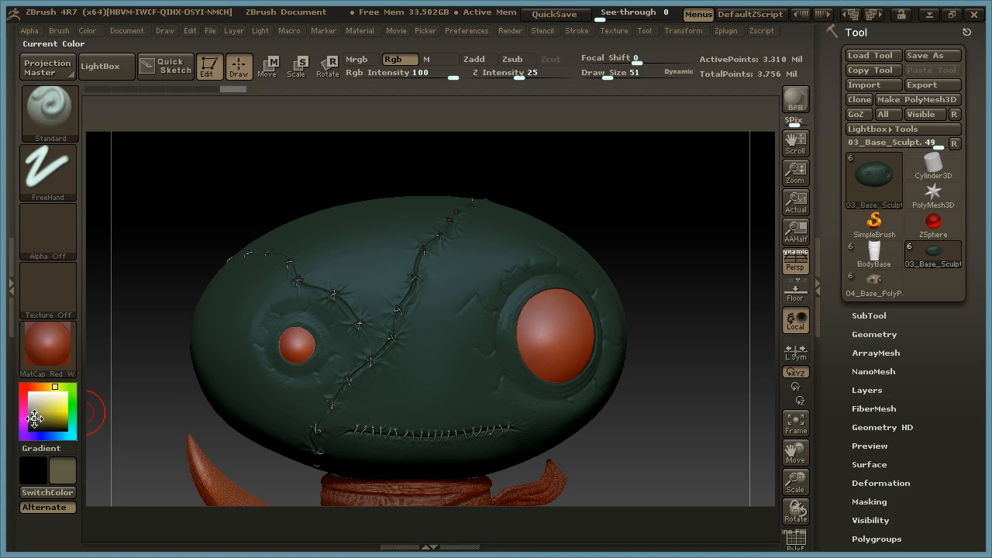
Give the Standard brush the Spray stroke and Alpha 24.
click(48, 172)
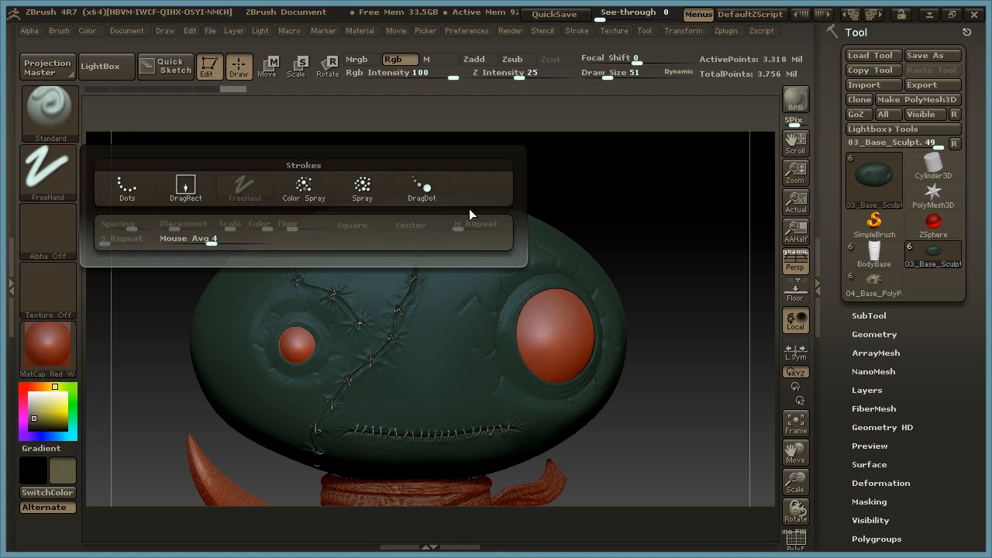
click(354, 195)
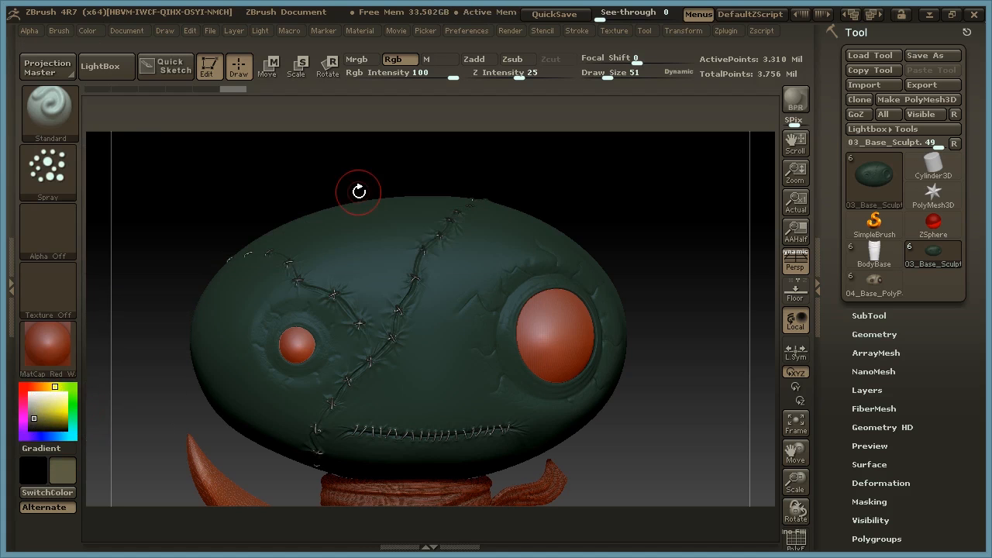
click(56, 229)
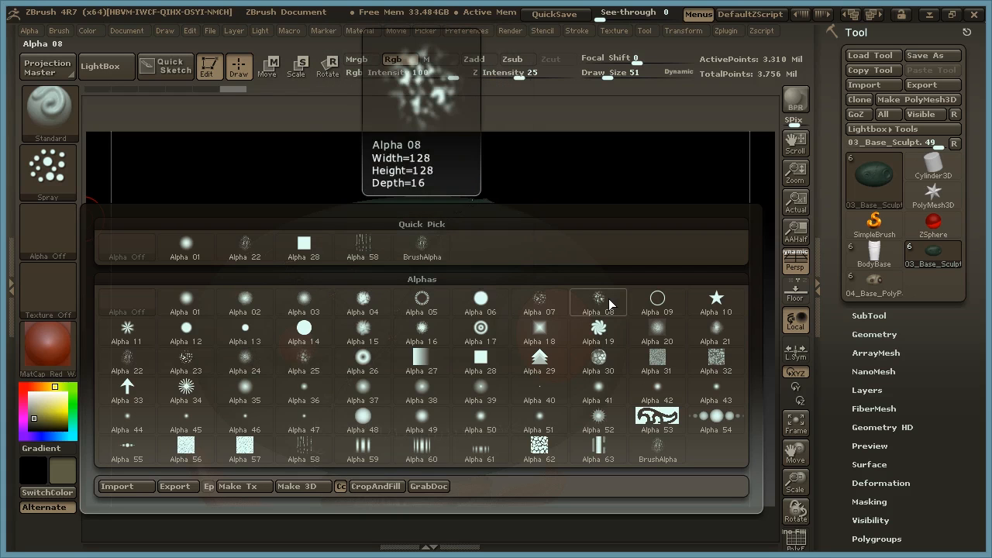
click(239, 368)
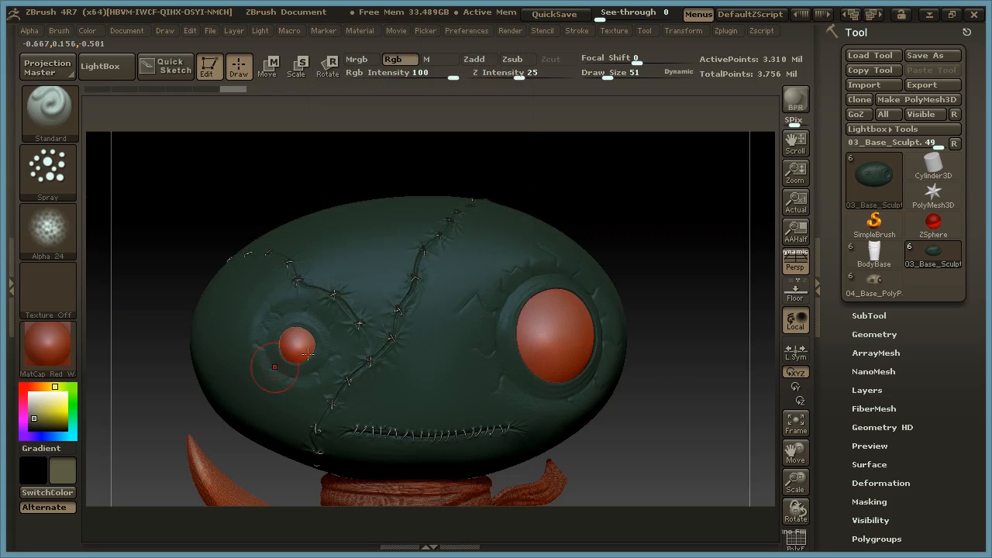
Set the brush's draw size to 104 and its Rgb Intensity to 16.
drag(658, 219, 676, 229)
key(space)
drag(442, 305, 454, 307)
drag(442, 73, 385, 79)
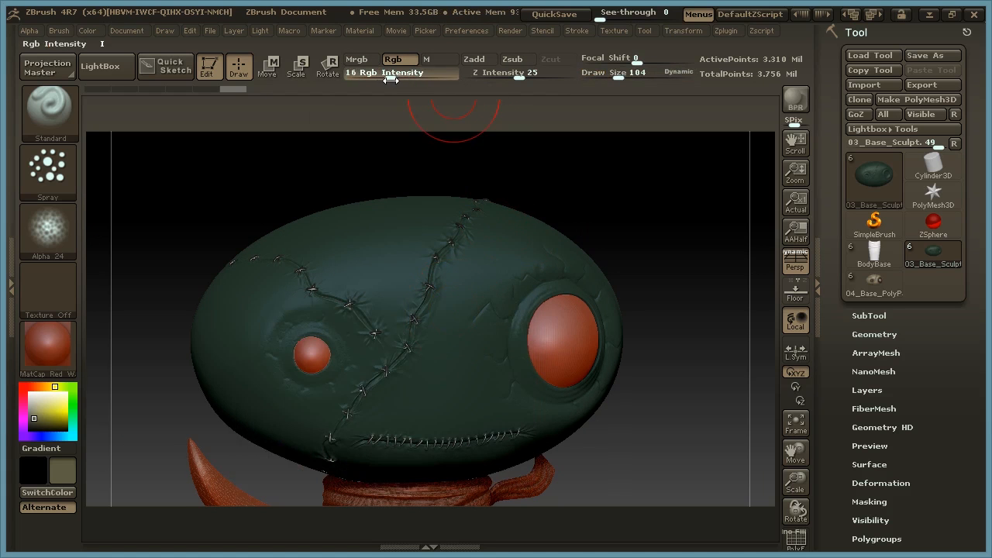
Spray faint olive patches over the front of the face between the eyes and above the mouth.
drag(660, 210, 653, 219)
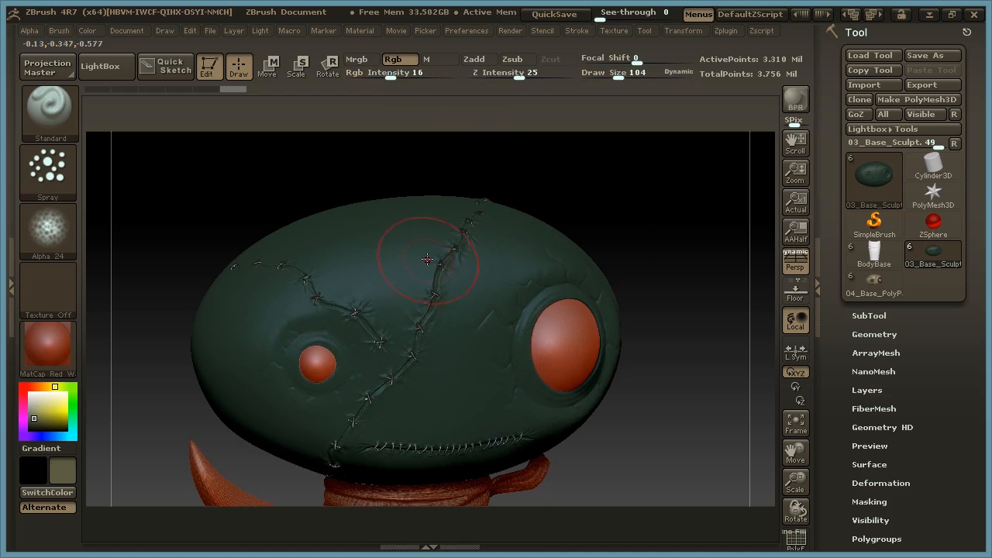
drag(483, 324, 391, 373)
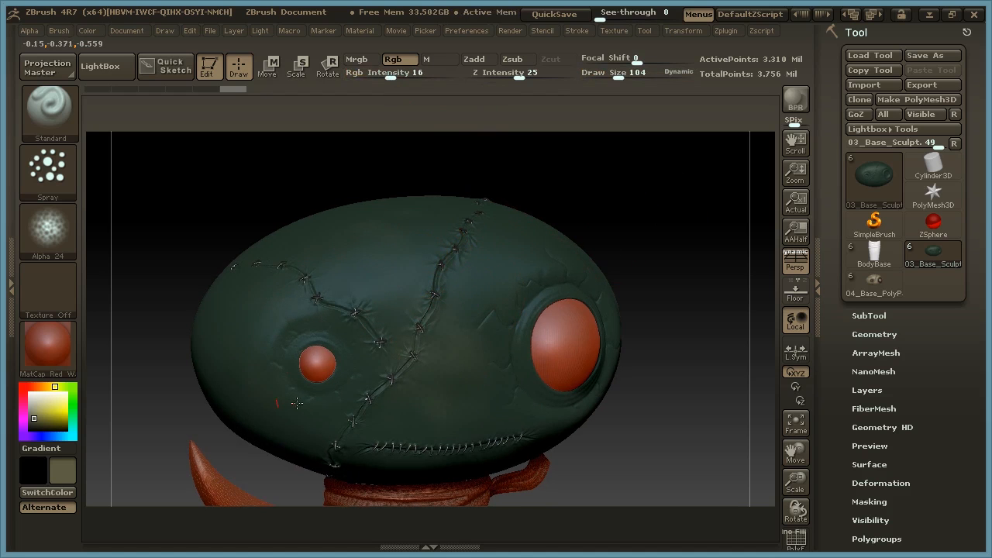
drag(664, 406, 532, 343)
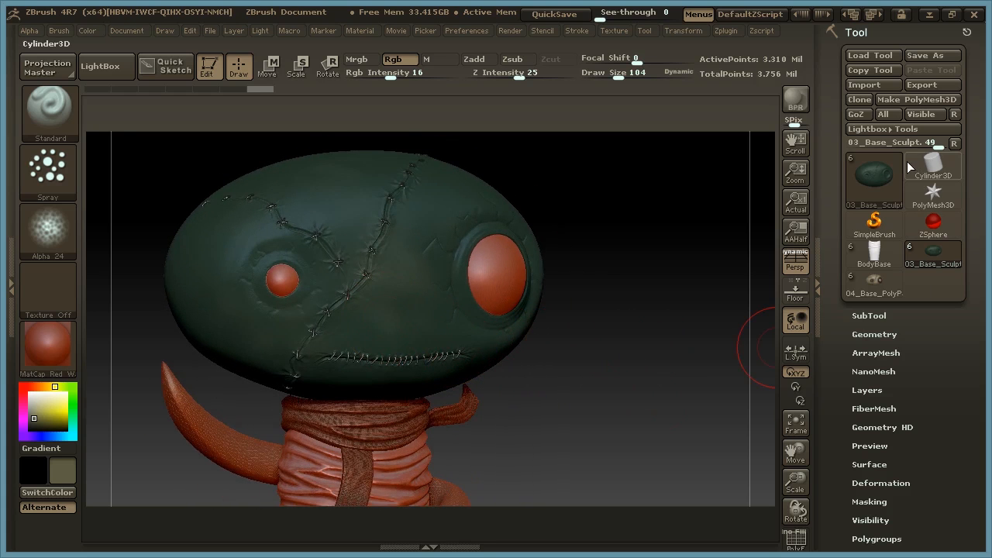
Hide the snake, body and scarf subtools so only the head, eyes and stitches show, and frame the head.
click(869, 316)
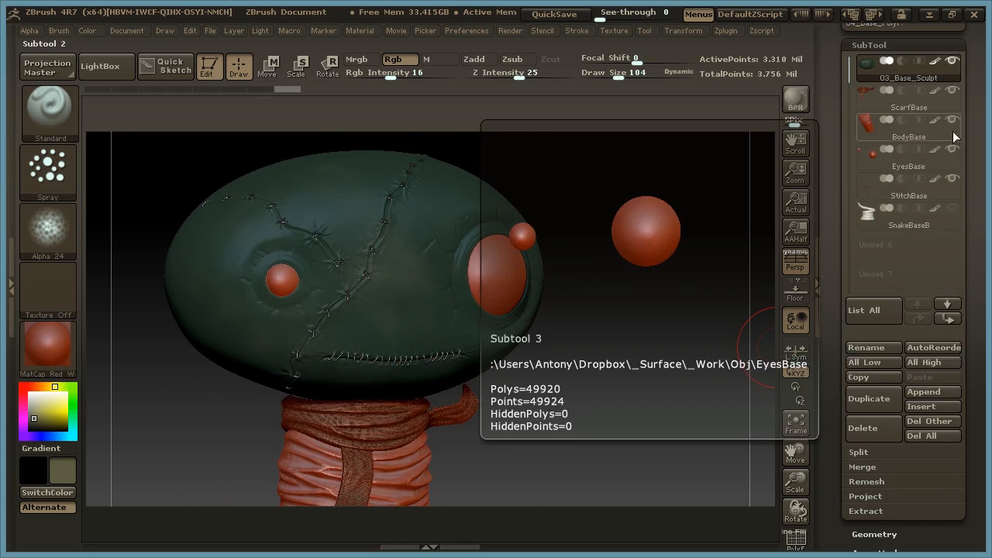
click(951, 119)
click(953, 90)
drag(615, 297, 682, 323)
key(f)
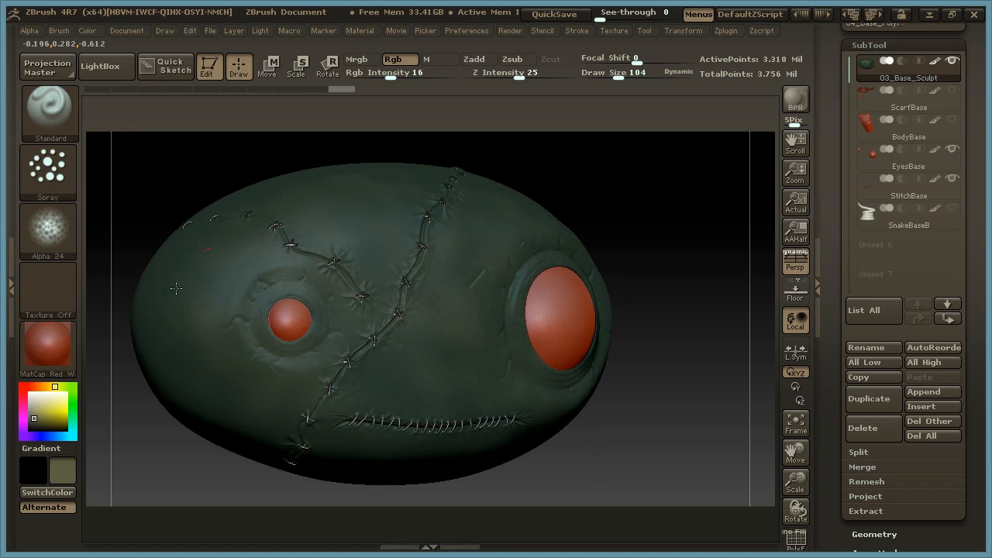
Spray soft olive mottling around the entire head, covering the forehead, sides, back and the area around the eyes.
drag(689, 412, 630, 408)
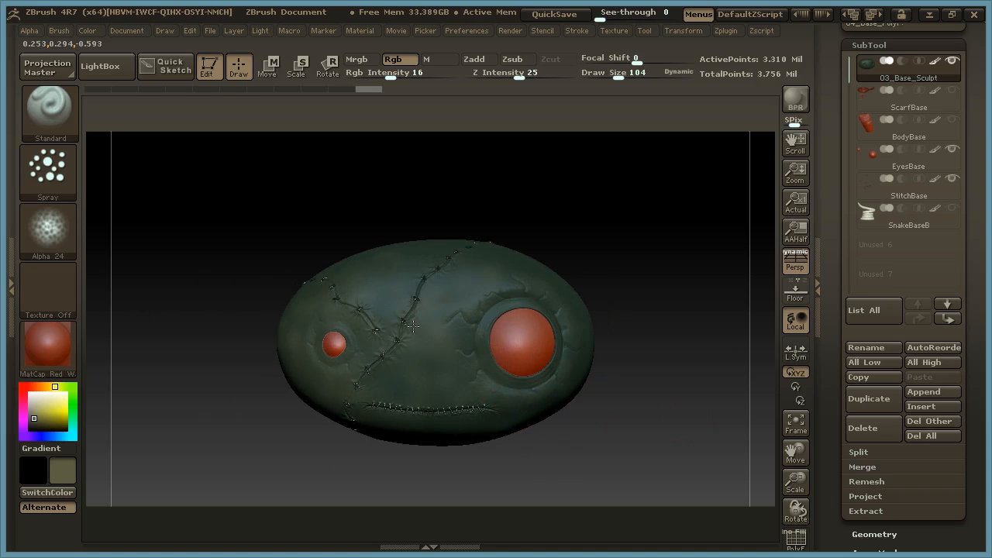
drag(512, 210, 562, 235)
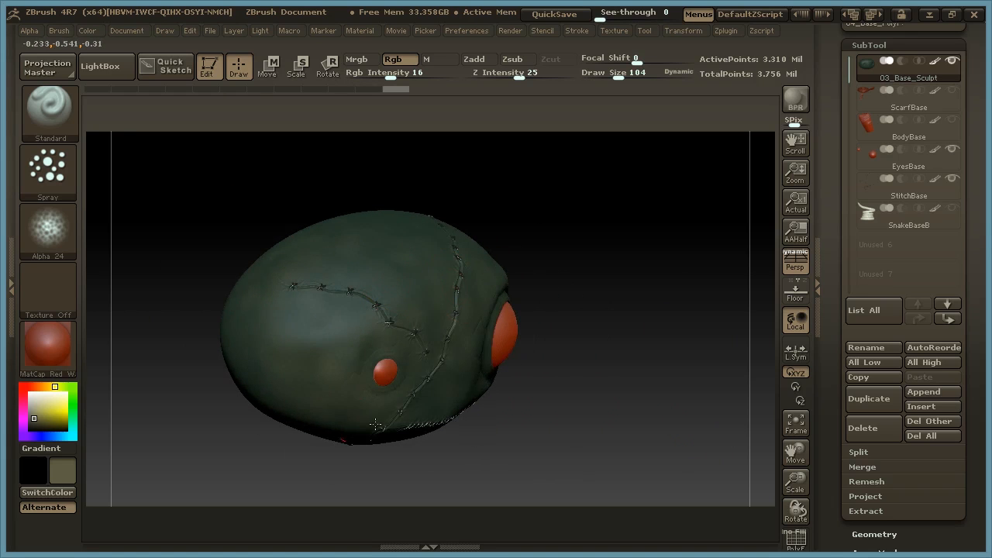
drag(637, 310, 515, 300)
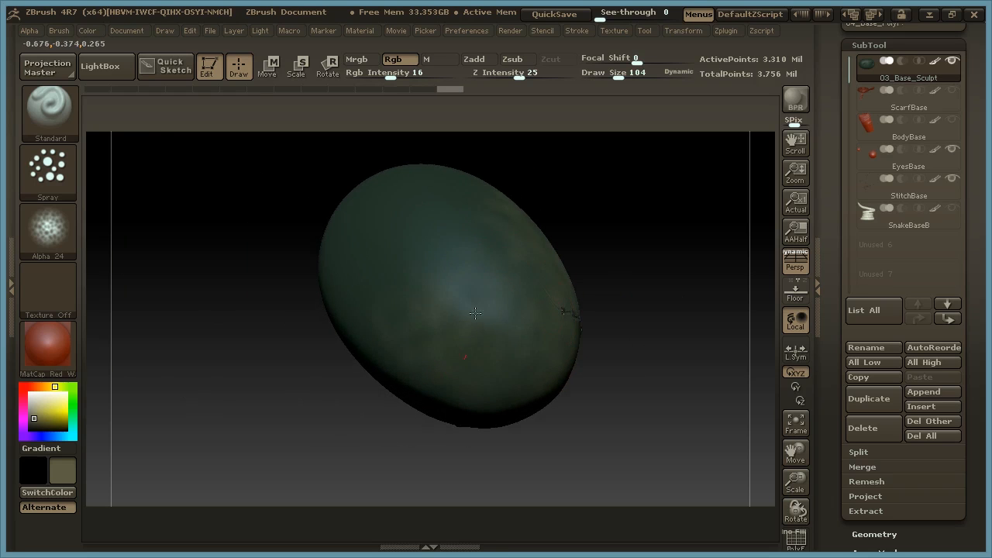
drag(627, 372, 557, 375)
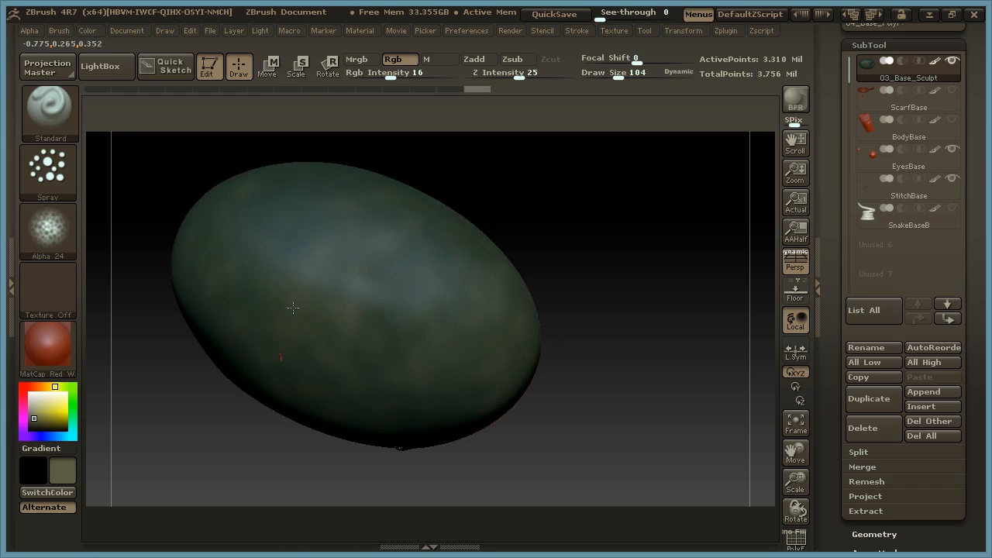
drag(585, 230, 570, 363)
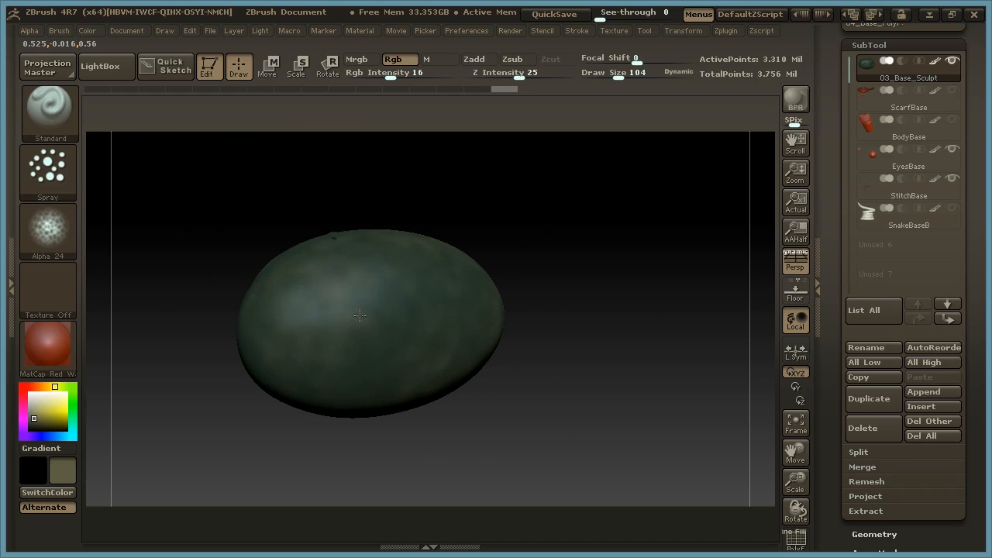
drag(560, 383, 437, 286)
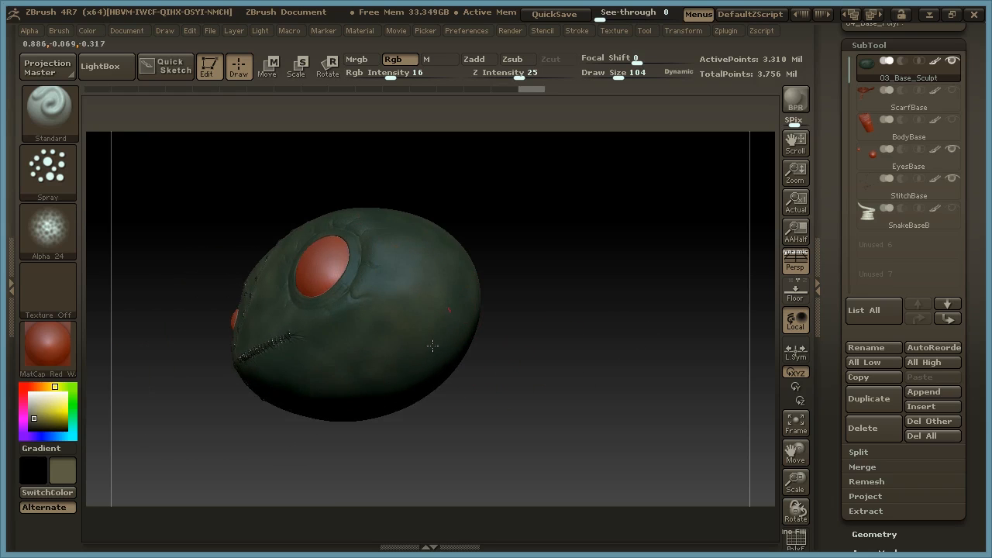
mouse_move(438, 351)
mouse_down()
mouse_move(491, 365)
mouse_move(609, 349)
mouse_move(460, 350)
mouse_move(430, 305)
mouse_up()
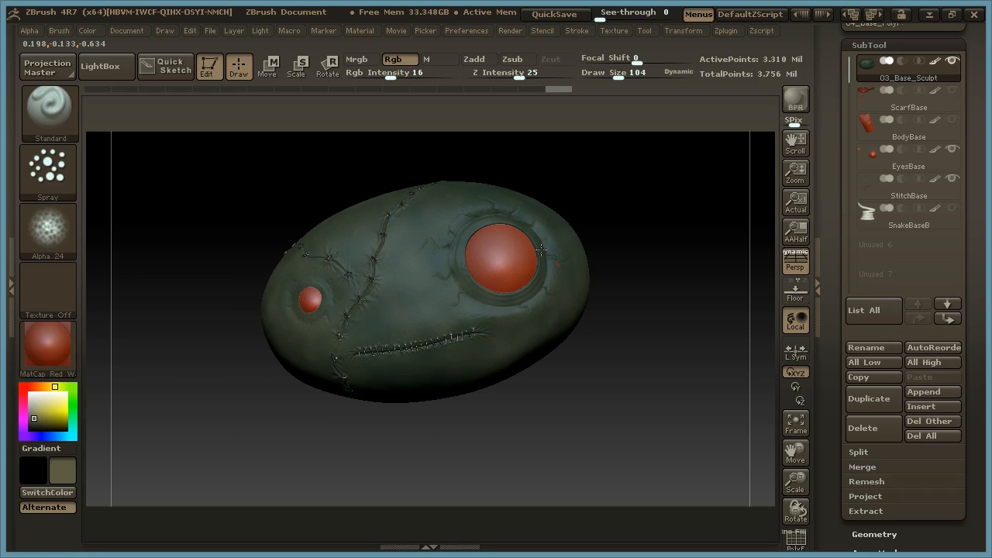
Change the paint colour to a light, desaturated orange-brown.
drag(656, 217, 129, 351)
click(37, 413)
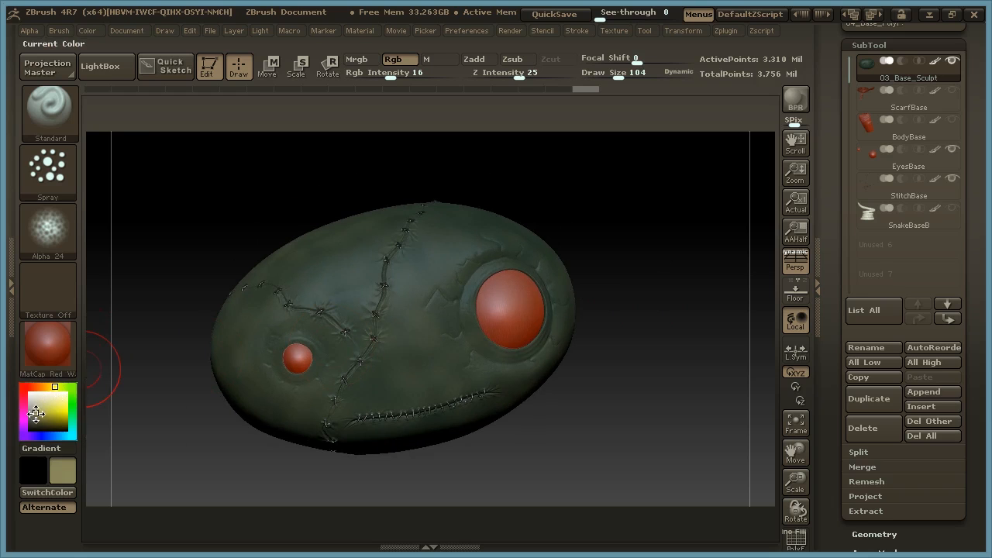
click(46, 385)
drag(44, 386, 41, 387)
Spray light brown patches across the face, around both eyes, the stitched seams and the mouth.
drag(626, 205, 634, 202)
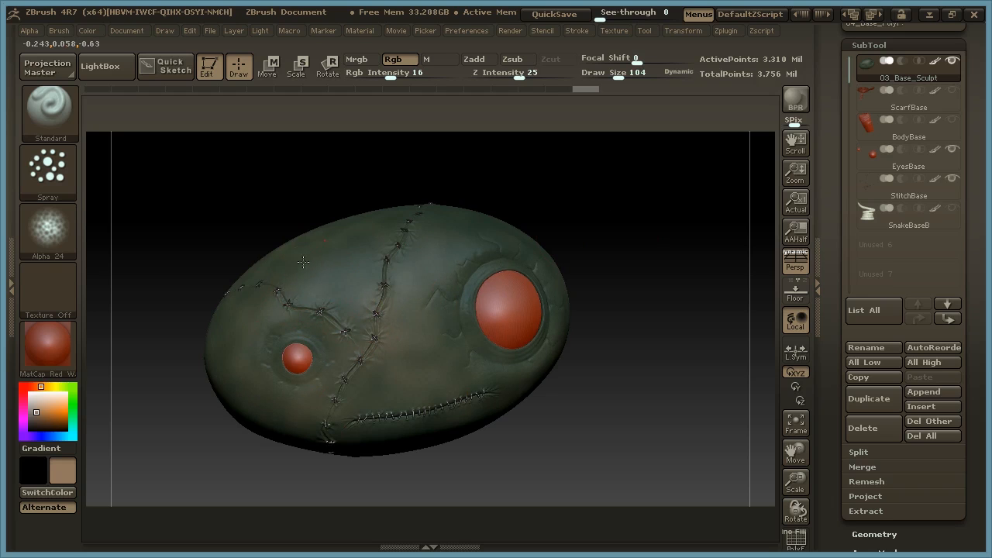
drag(649, 296, 640, 334)
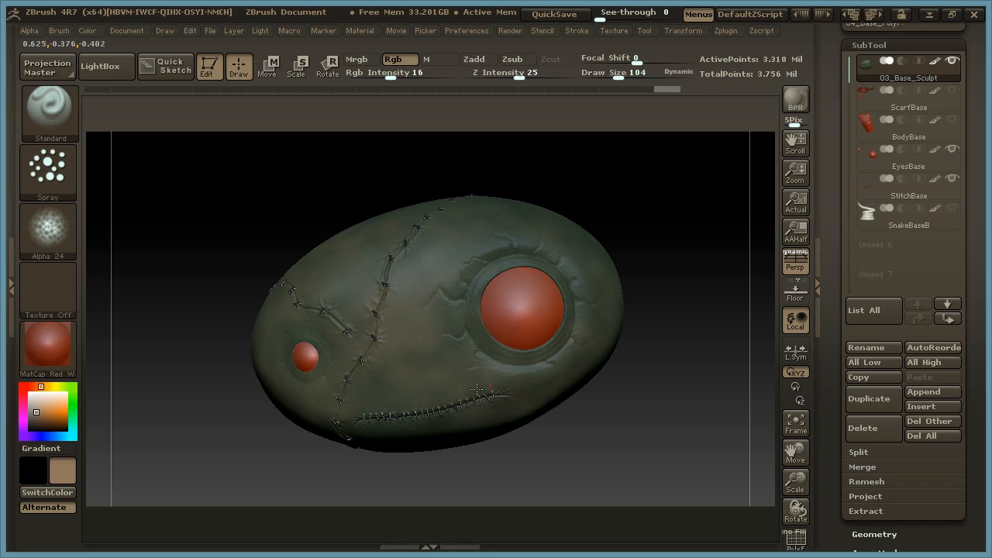
drag(657, 387, 624, 357)
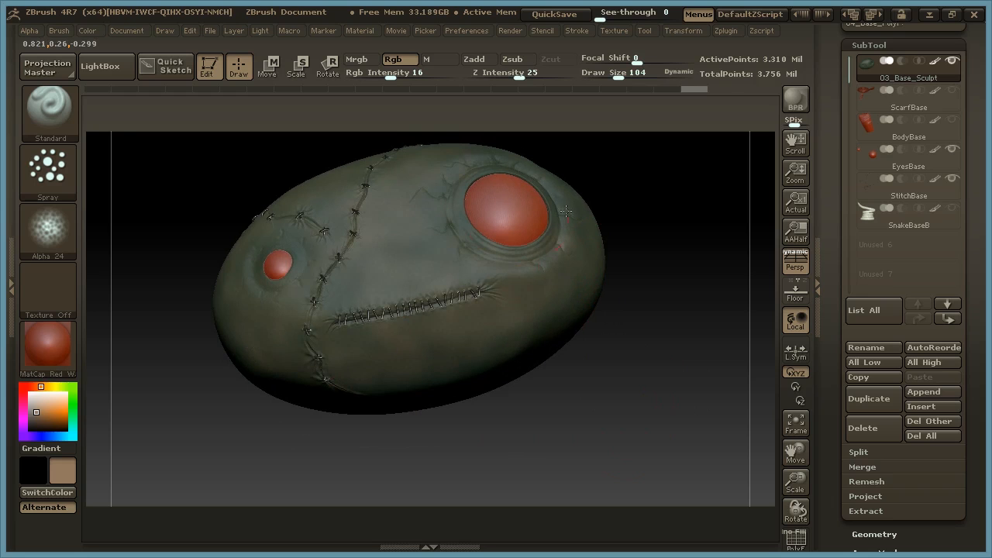
drag(653, 266, 637, 328)
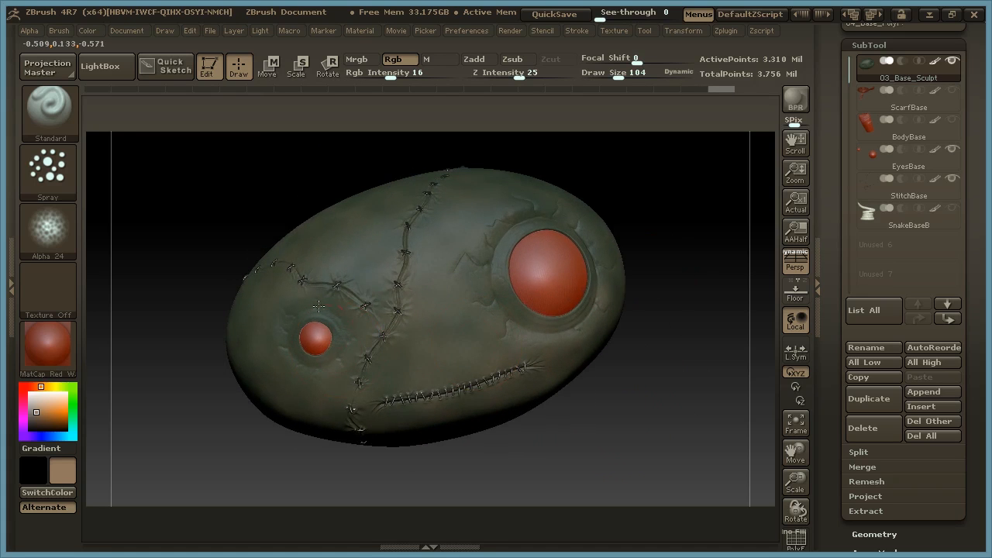
drag(664, 262, 677, 294)
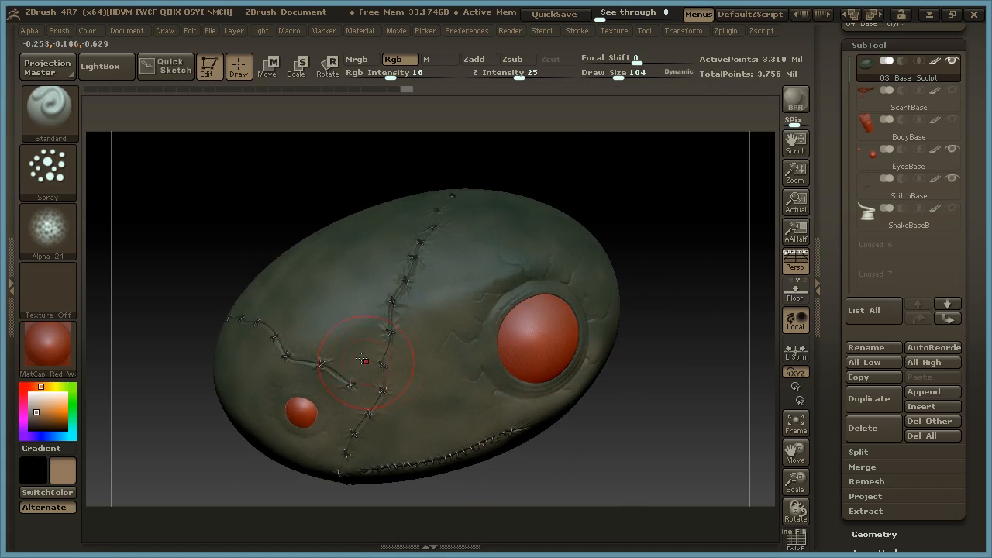
Extend the light brown mottling over the top, sides and underside of the head.
drag(693, 377, 598, 372)
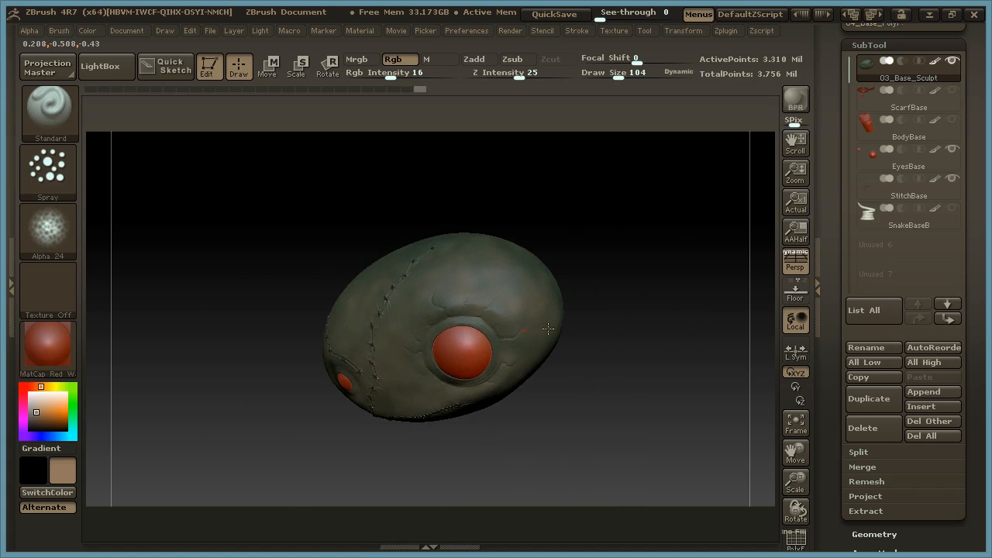
drag(613, 341, 483, 325)
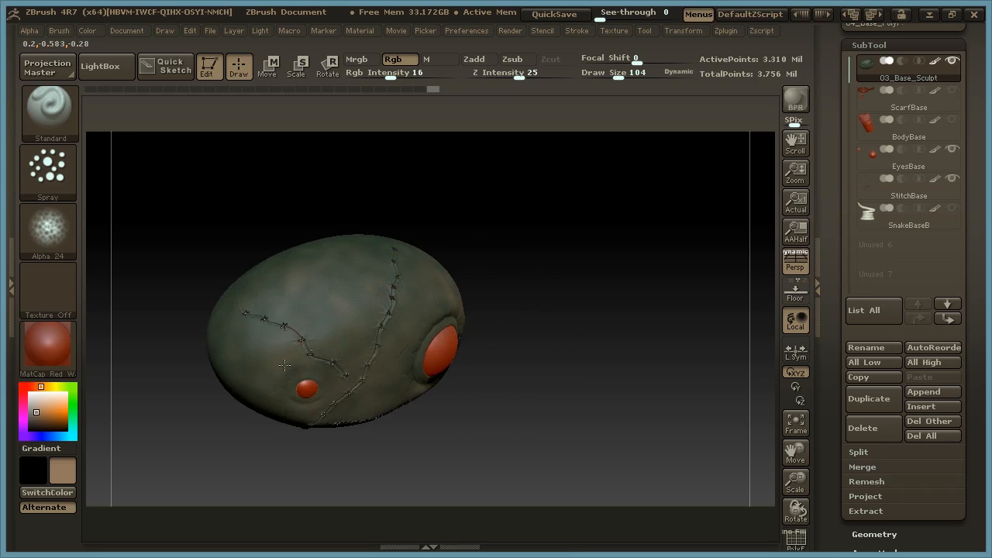
drag(538, 359, 573, 325)
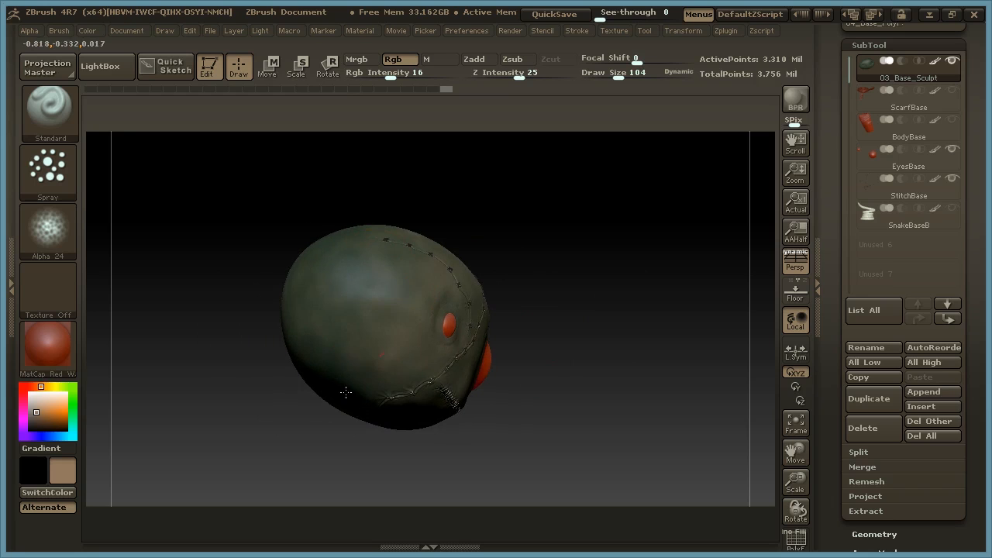
drag(571, 381, 620, 260)
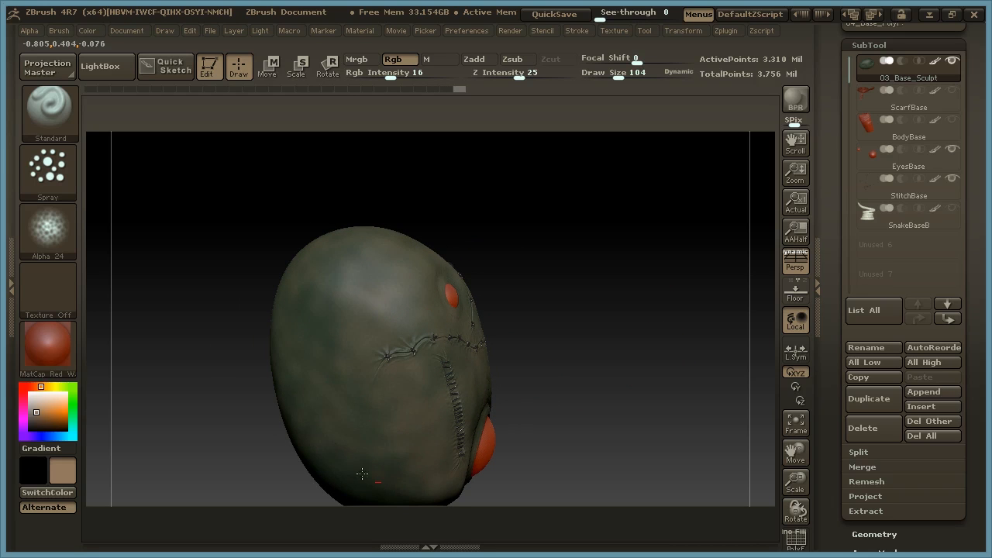
mouse_move(578, 223)
mouse_down()
mouse_move(581, 290)
mouse_move(603, 313)
mouse_move(630, 386)
mouse_move(635, 380)
mouse_move(479, 425)
mouse_up()
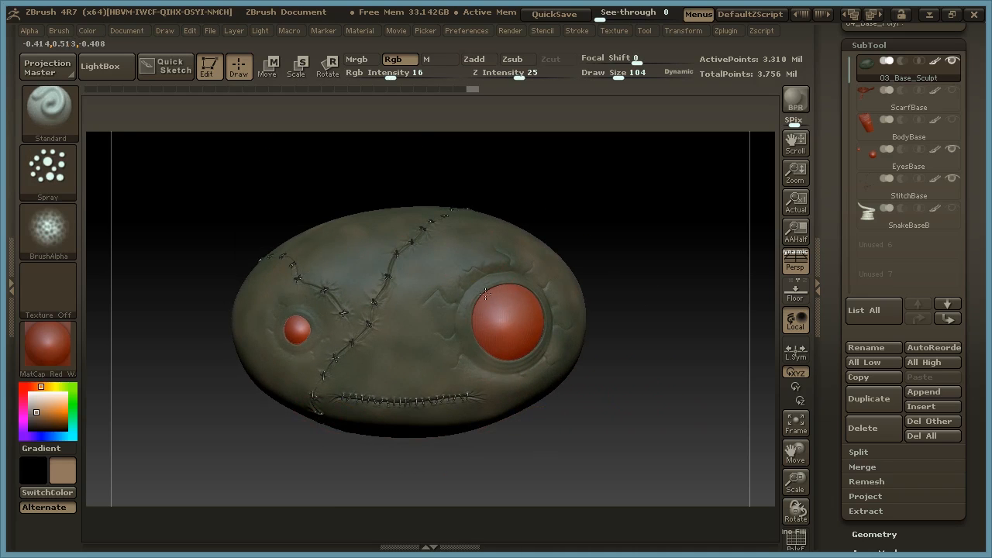
Set the draw size to 62 and change the paint colour to a pale teal for the next layer on the face.
key(space)
drag(427, 272, 413, 273)
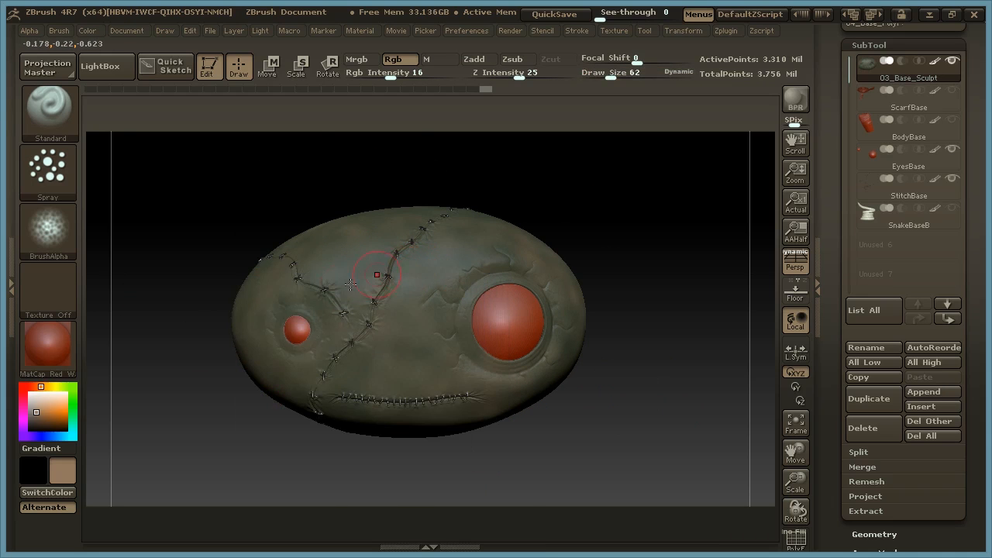
click(43, 403)
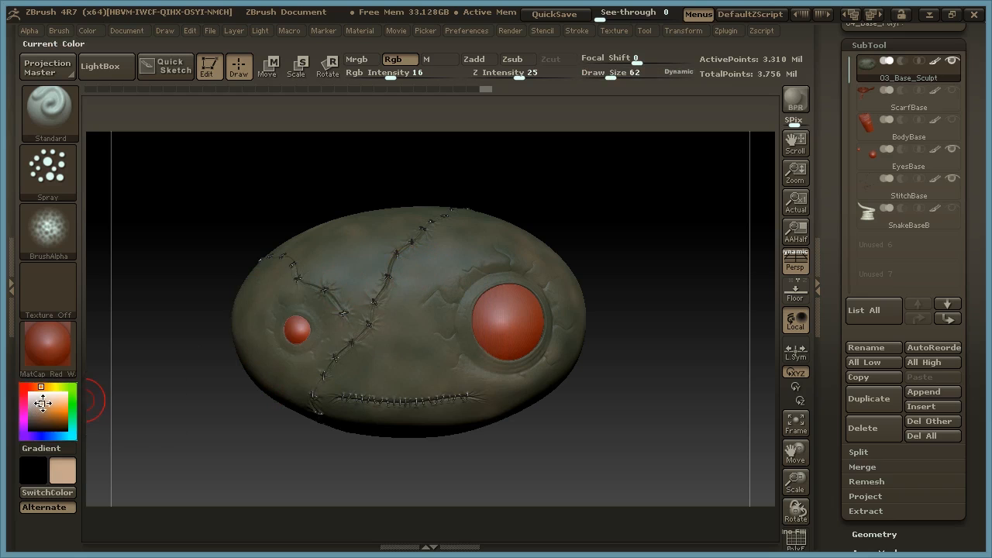
drag(54, 387, 71, 421)
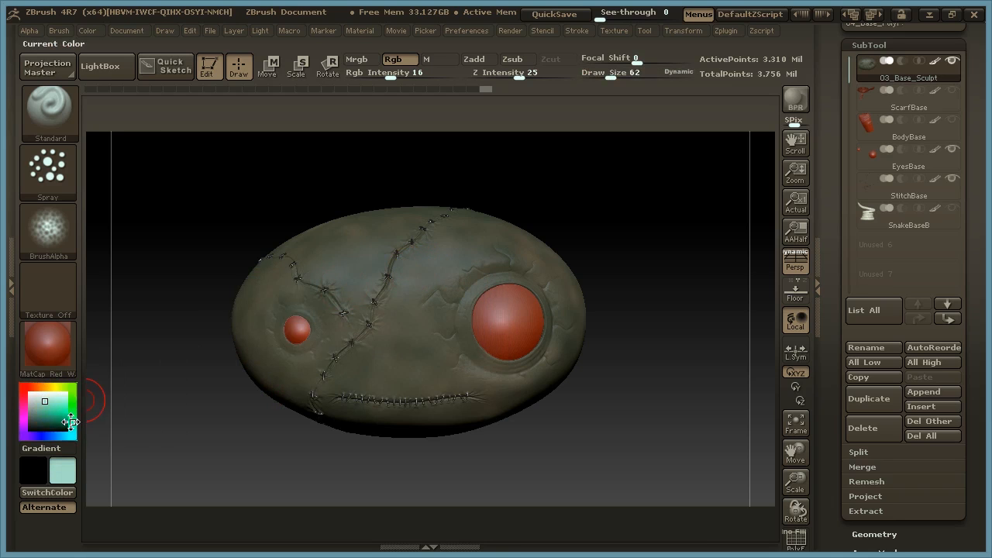
drag(624, 235, 642, 237)
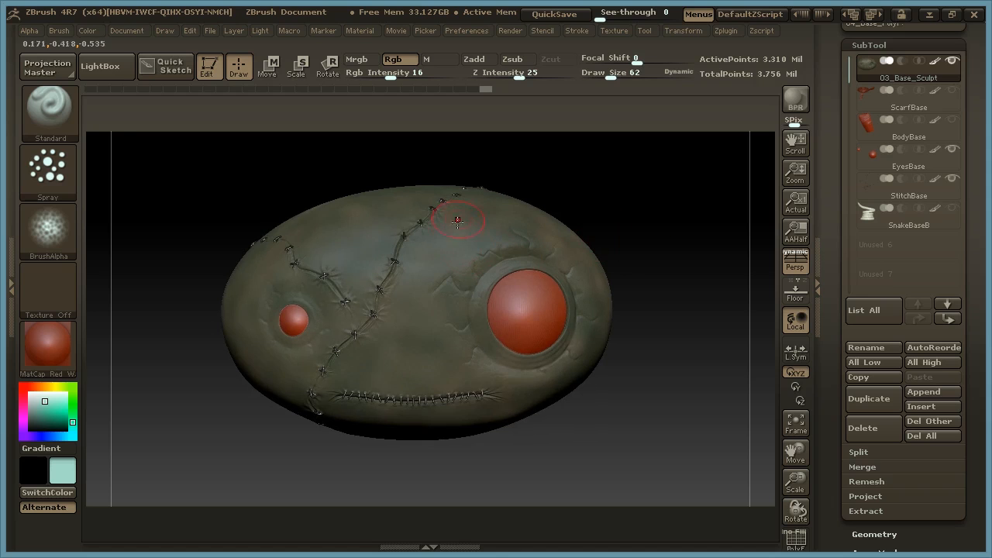
Set the draw size to 77 and spray pale teal mottling across the forehead, cheeks and centre of the face.
key(space)
drag(465, 226, 475, 221)
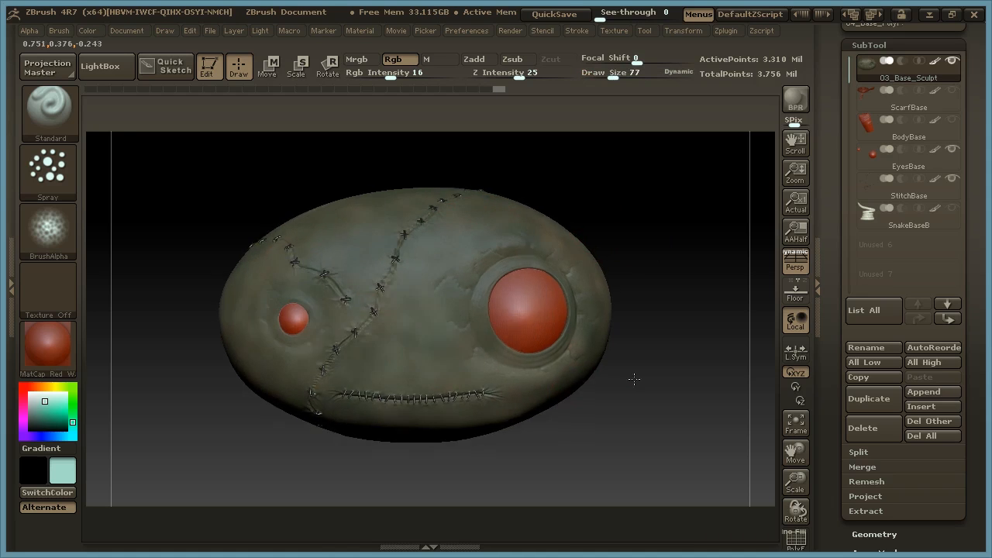
drag(633, 377, 473, 419)
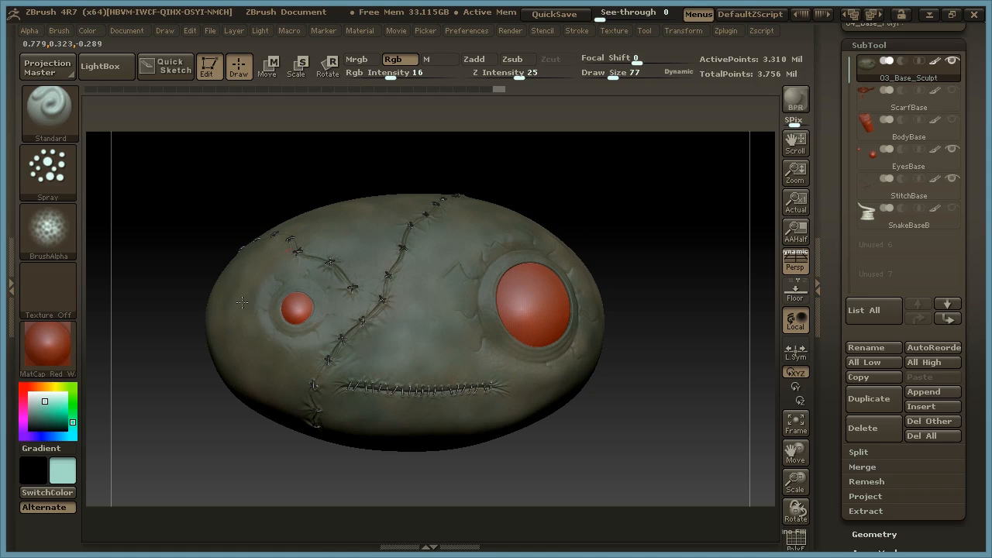
mouse_move(660, 367)
mouse_down()
mouse_move(649, 395)
mouse_move(615, 399)
mouse_move(641, 396)
mouse_move(593, 387)
mouse_up()
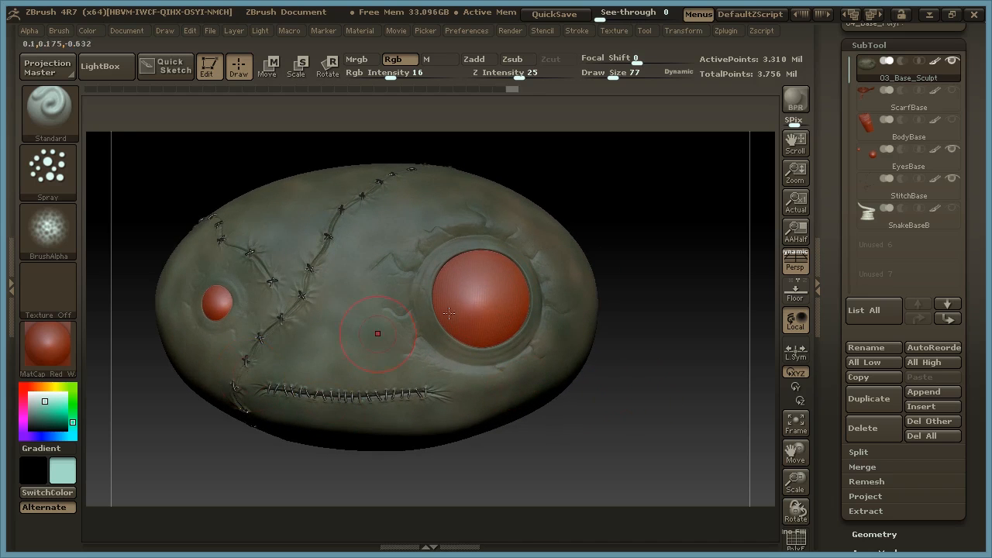
Change the paint colour to dark brown and spray it around both eye sockets with a draw size of 51.
drag(44, 404, 44, 422)
click(41, 386)
click(42, 425)
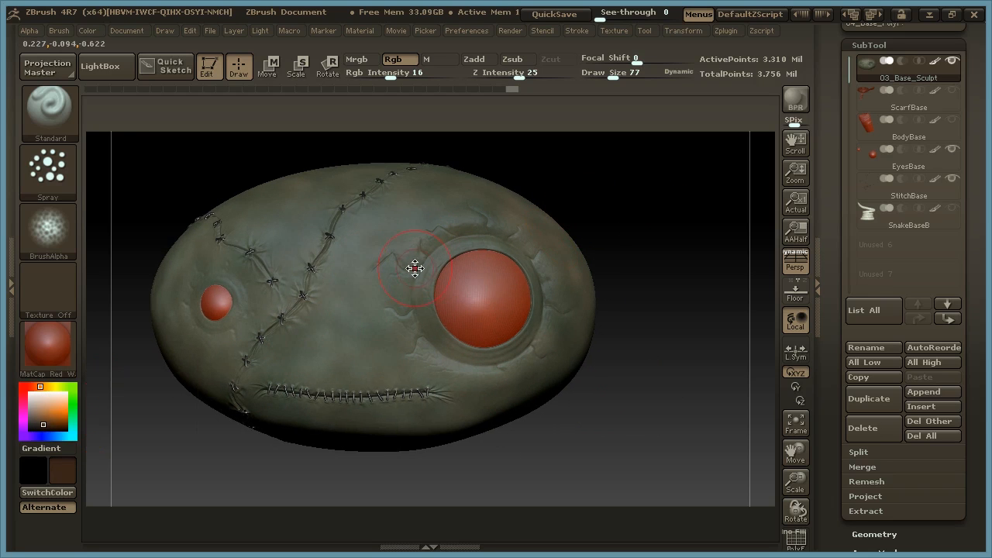
key(space)
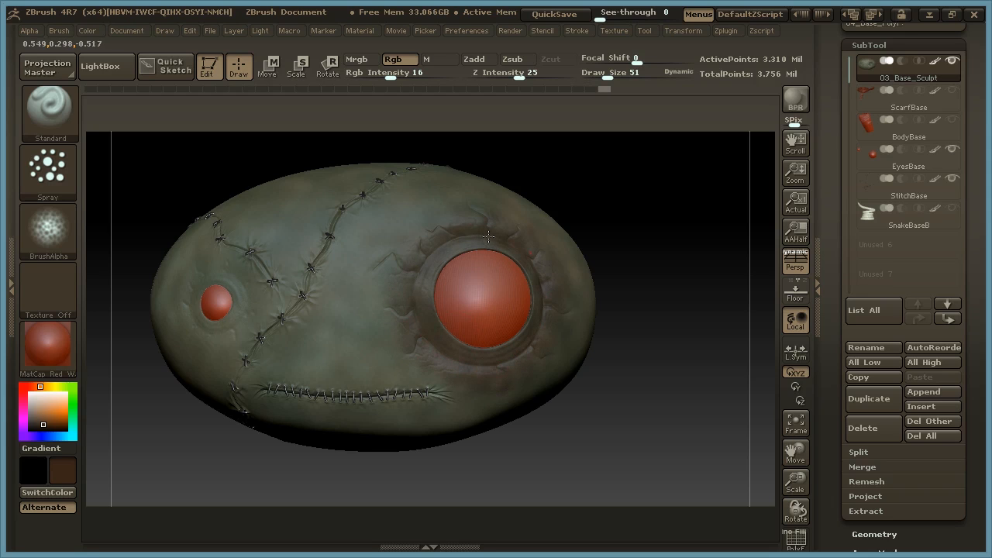
drag(638, 225, 643, 222)
alt+drag(574, 197, 696, 175)
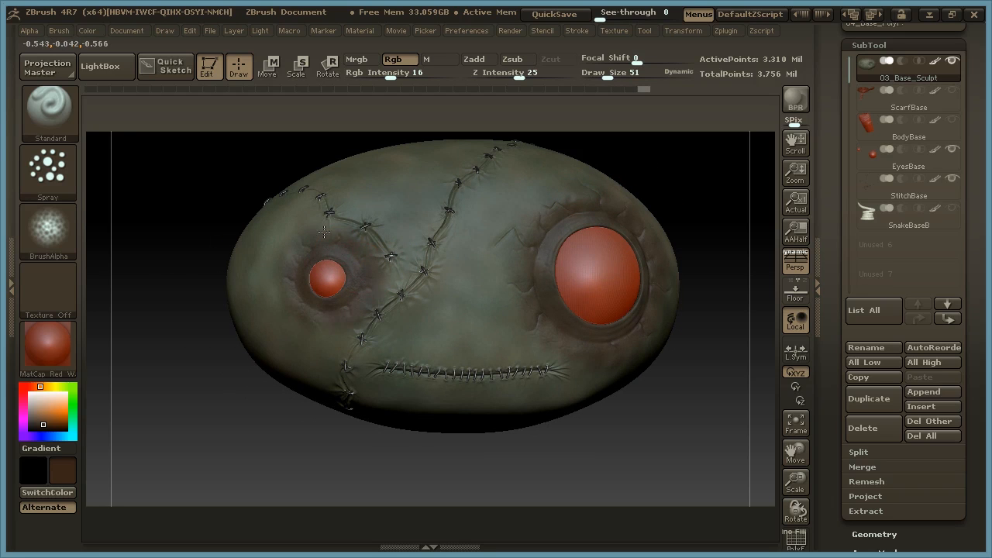
mouse_move(693, 181)
mouse_down()
mouse_move(709, 195)
mouse_move(736, 152)
mouse_move(720, 178)
mouse_move(656, 202)
mouse_up()
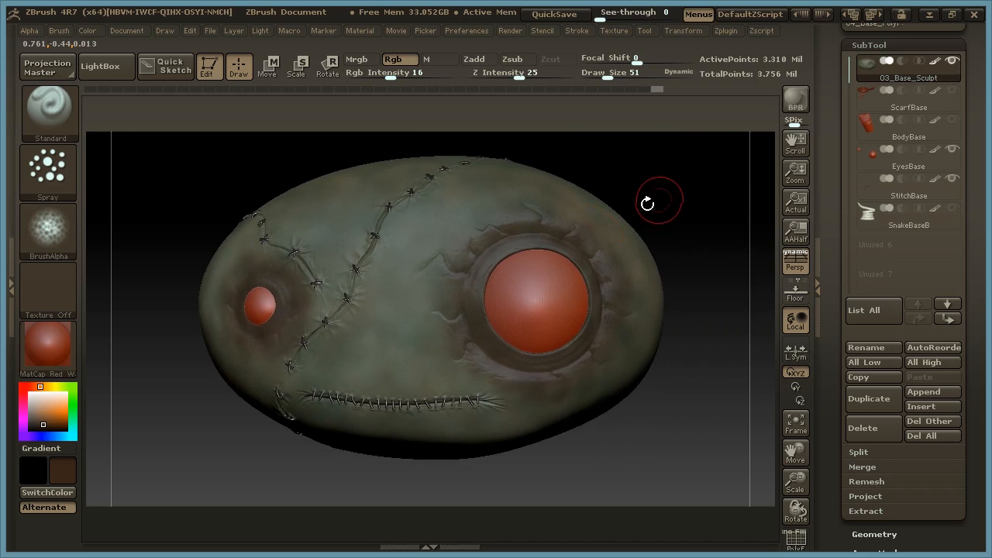
Change the paint colour to a muted magenta-purple and spray it around the large eye with a draw size of 73.
drag(40, 387, 46, 420)
click(46, 418)
drag(611, 181, 651, 177)
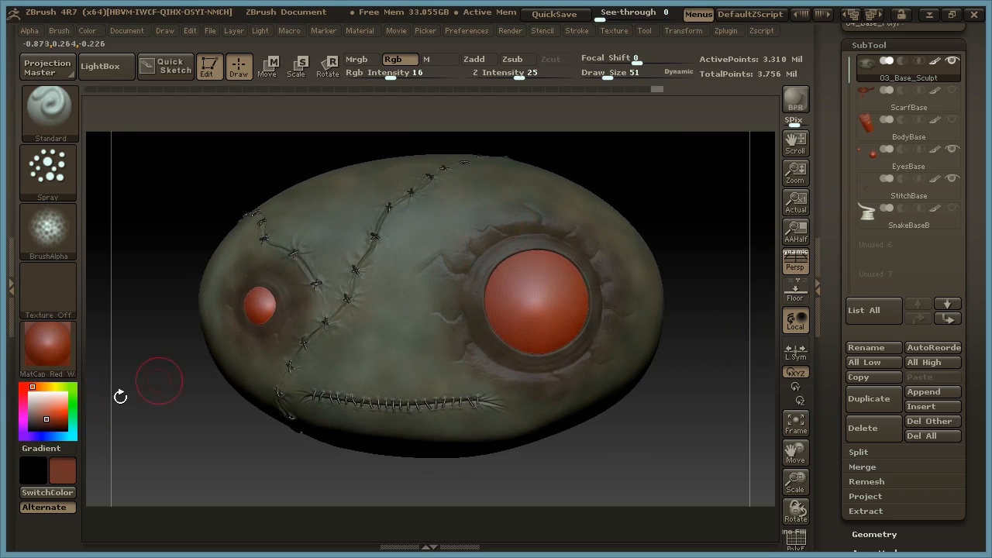
click(23, 408)
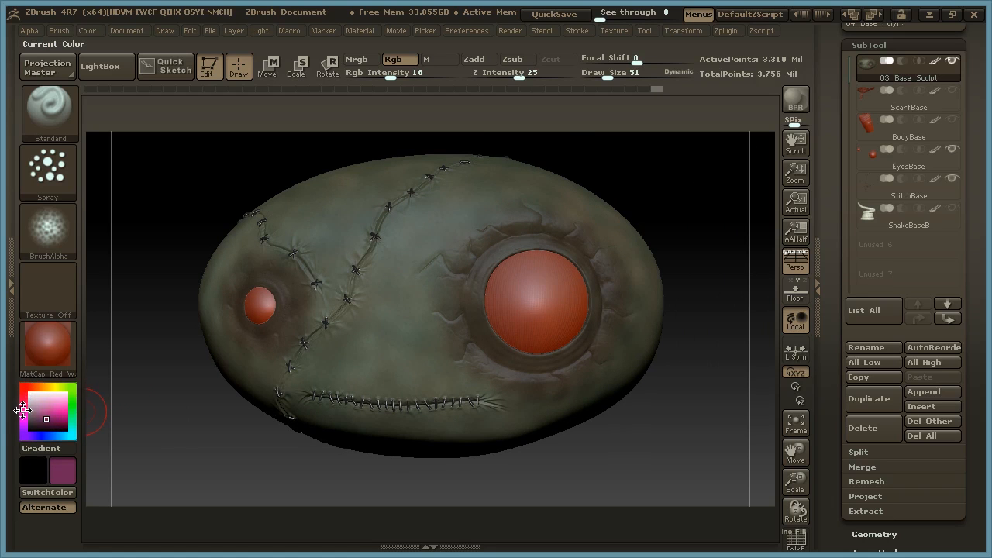
drag(690, 196, 665, 198)
key(space)
mouse_move(476, 266)
mouse_down()
mouse_move(488, 269)
mouse_move(502, 220)
mouse_up()
drag(457, 298, 470, 346)
mouse_move(460, 279)
mouse_down()
mouse_move(485, 371)
mouse_move(474, 236)
mouse_move(590, 250)
mouse_move(602, 353)
mouse_move(607, 337)
mouse_move(462, 344)
mouse_up()
drag(668, 199, 500, 308)
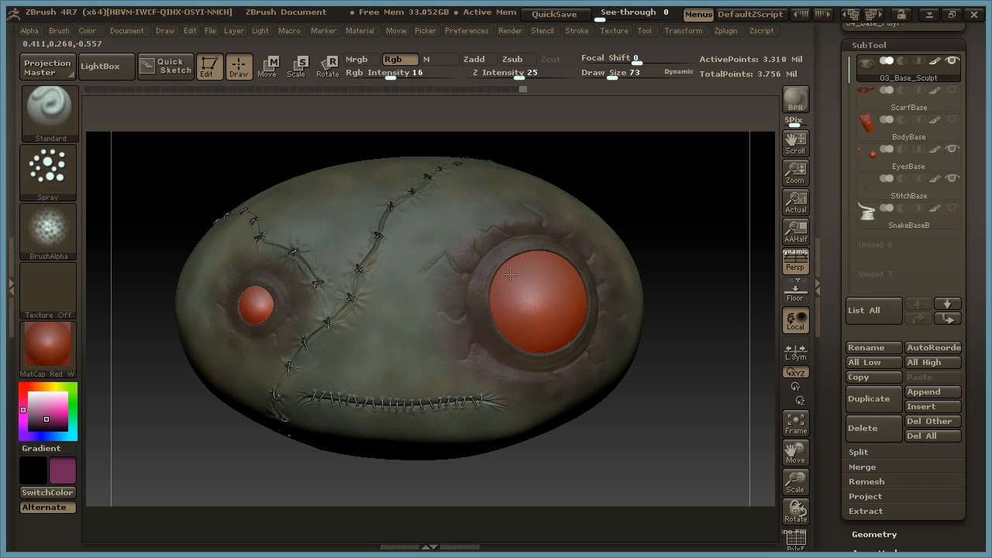
Spray the muted magenta-purple around the outer rim and underside of the small eye's socket.
drag(620, 159, 620, 166)
drag(224, 334, 231, 273)
drag(249, 357, 311, 335)
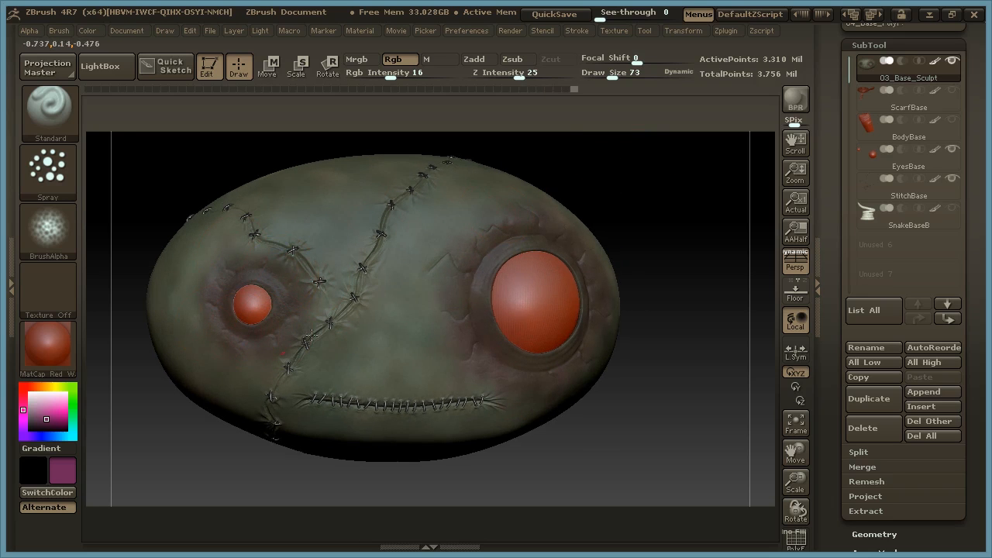
drag(648, 240, 627, 222)
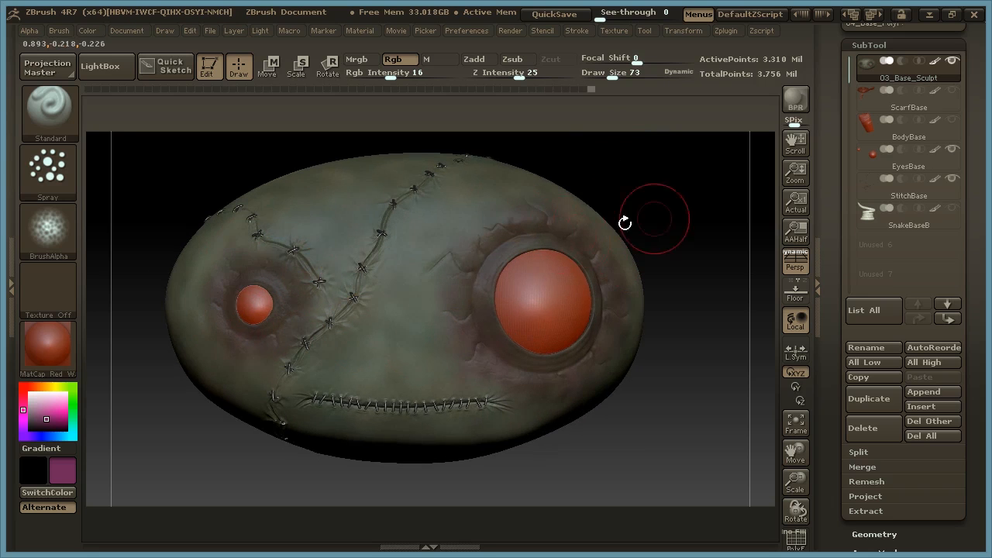
Set the draw size to 39 and spray magenta-purple along the long stitched seam from the forehead to the mouth.
key(space)
drag(374, 277, 363, 277)
mouse_move(620, 157)
mouse_down()
mouse_move(643, 193)
mouse_move(655, 178)
mouse_move(633, 194)
mouse_up()
mouse_move(450, 191)
mouse_down()
mouse_move(454, 199)
mouse_move(416, 233)
mouse_up()
drag(387, 262, 349, 348)
click(281, 413)
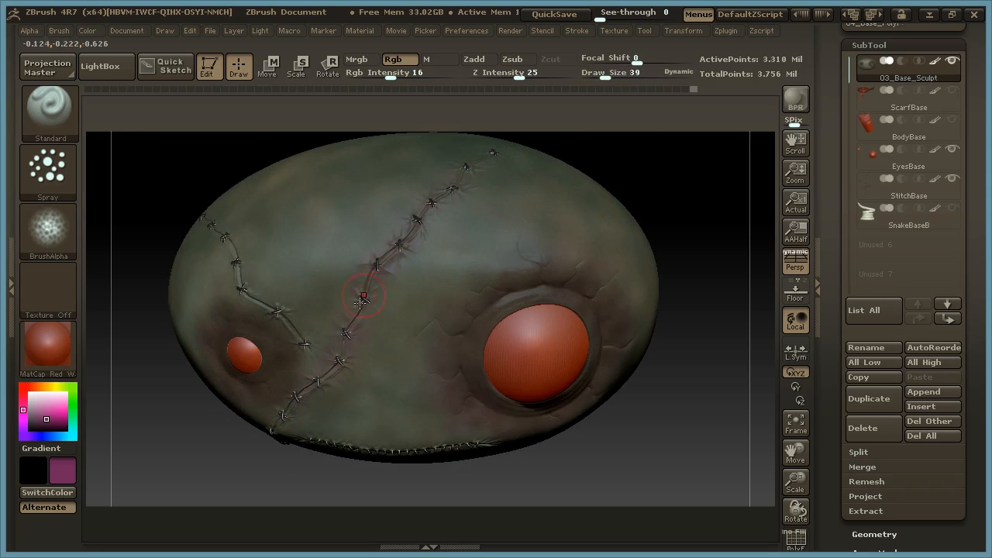
mouse_move(651, 193)
mouse_down()
mouse_move(660, 168)
mouse_move(635, 387)
mouse_move(655, 290)
mouse_move(651, 298)
mouse_up()
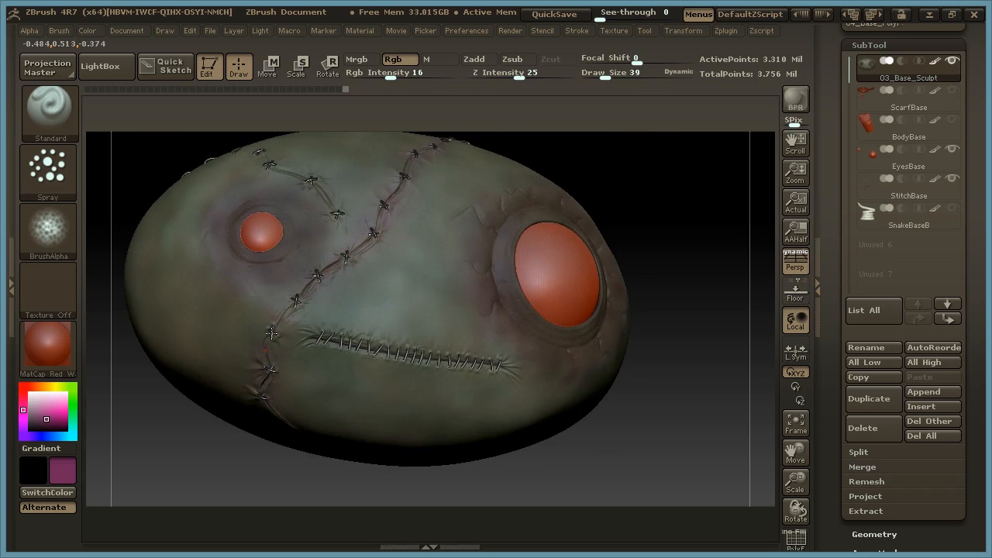
Spray magenta-purple bruising along the stitched mouth and the short seam above the small eye.
drag(283, 334, 306, 332)
drag(364, 347, 509, 357)
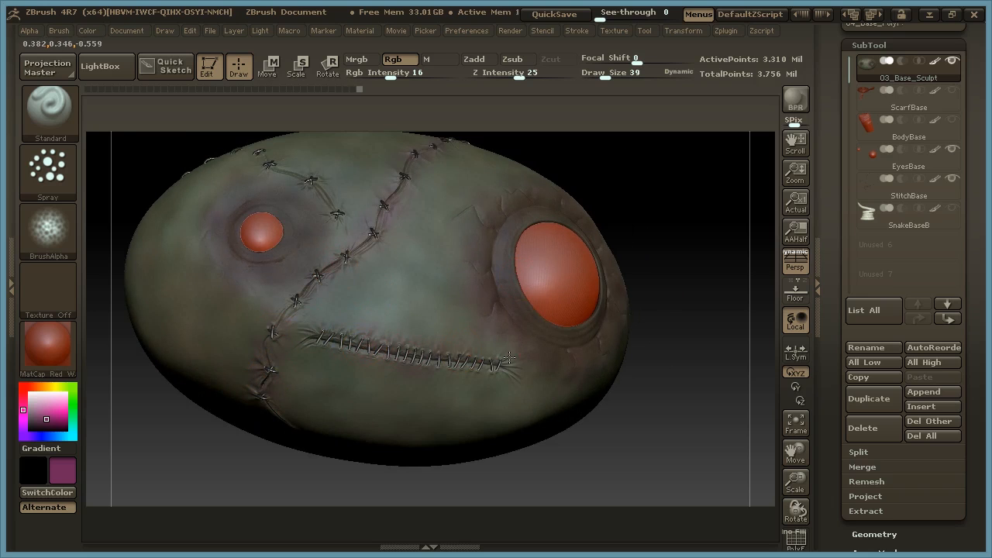
drag(647, 182, 655, 271)
mouse_move(425, 338)
mouse_down()
mouse_move(433, 352)
mouse_move(415, 326)
mouse_up()
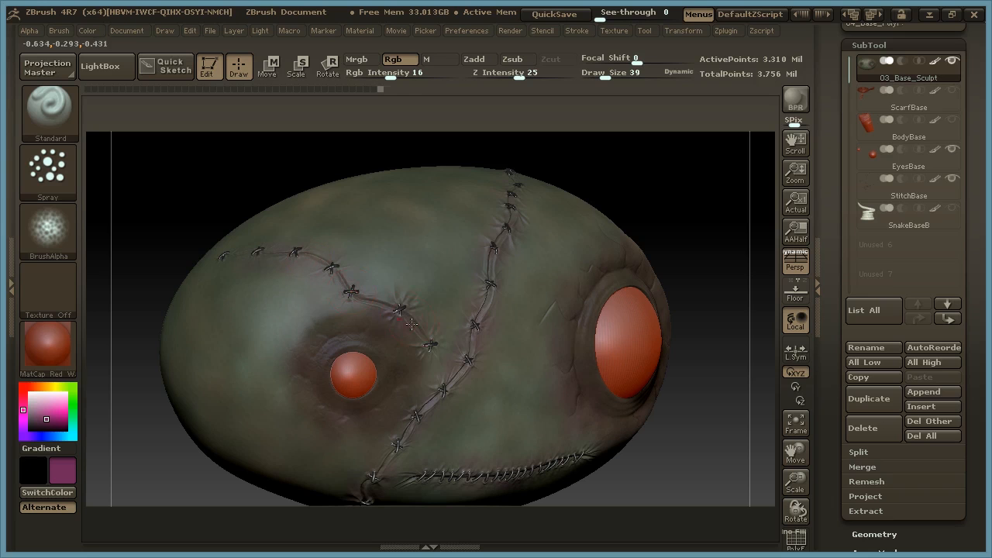
mouse_move(696, 199)
mouse_down()
mouse_move(681, 202)
mouse_move(689, 186)
mouse_move(650, 173)
mouse_move(687, 184)
mouse_move(682, 168)
mouse_move(685, 184)
mouse_up()
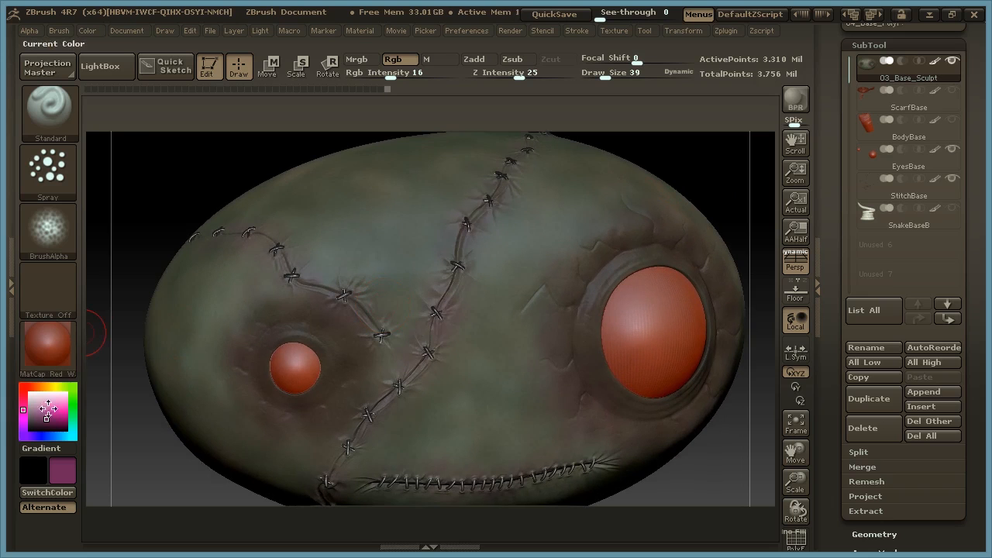
Change the paint colour to dark blue and spray bluish bruising around both eyes with a draw size of 77.
click(29, 438)
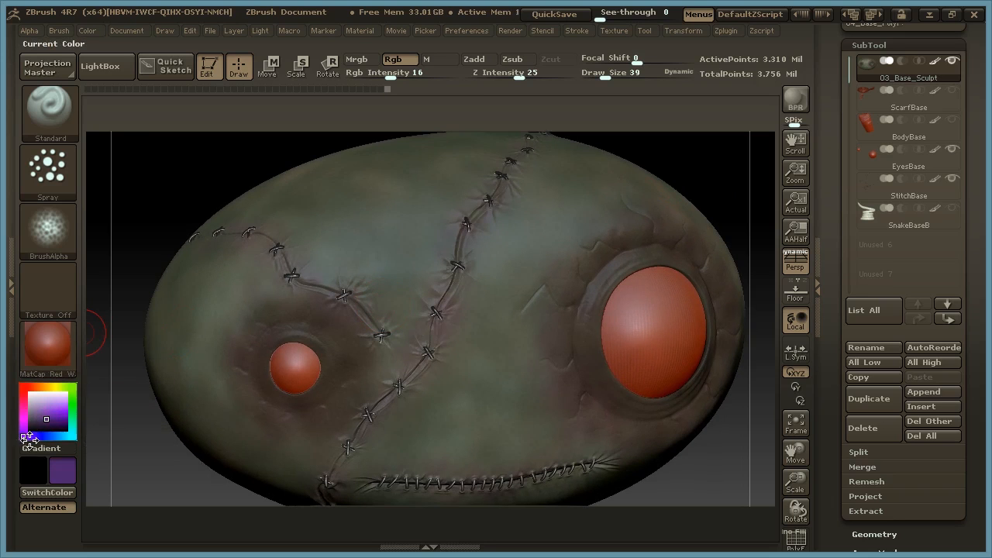
drag(40, 439, 45, 440)
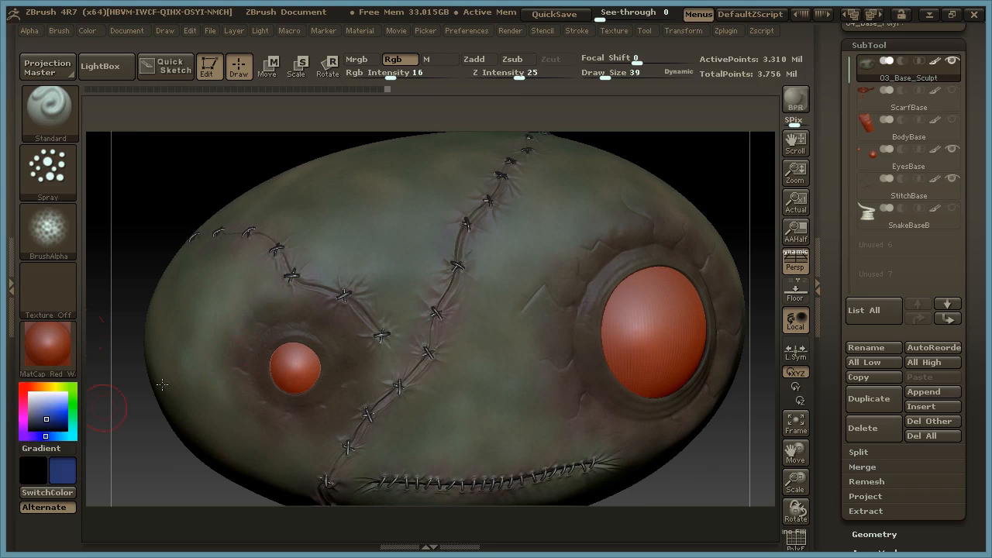
alt+drag(702, 178, 654, 180)
mouse_move(688, 255)
alt+mouse_down()
mouse_move(667, 230)
mouse_move(682, 255)
alt+mouse_up()
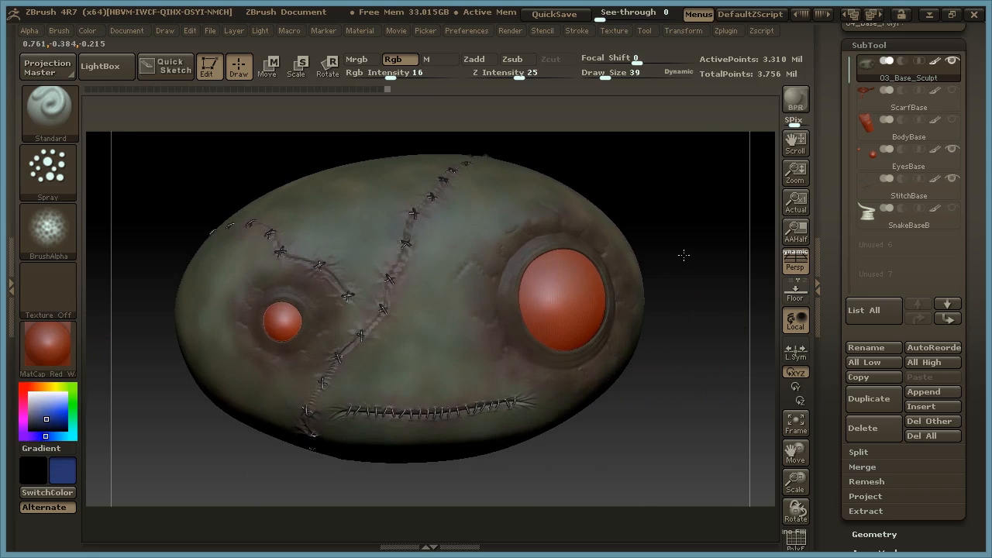
key(space)
drag(478, 303, 490, 303)
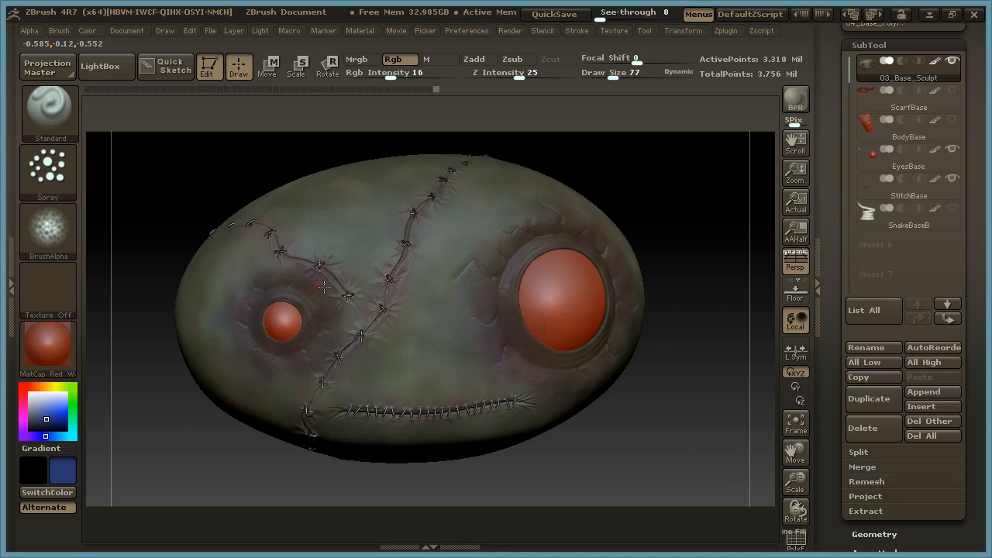
key(ctrl+s)
drag(290, 384, 295, 380)
Set up a deep red brush with draw size 9, no alpha and the FreeHand stroke for the seam.
mouse_move(668, 216)
mouse_down()
mouse_move(682, 202)
mouse_move(673, 169)
mouse_move(660, 166)
mouse_move(581, 197)
mouse_move(562, 287)
mouse_up()
key(space)
click(23, 386)
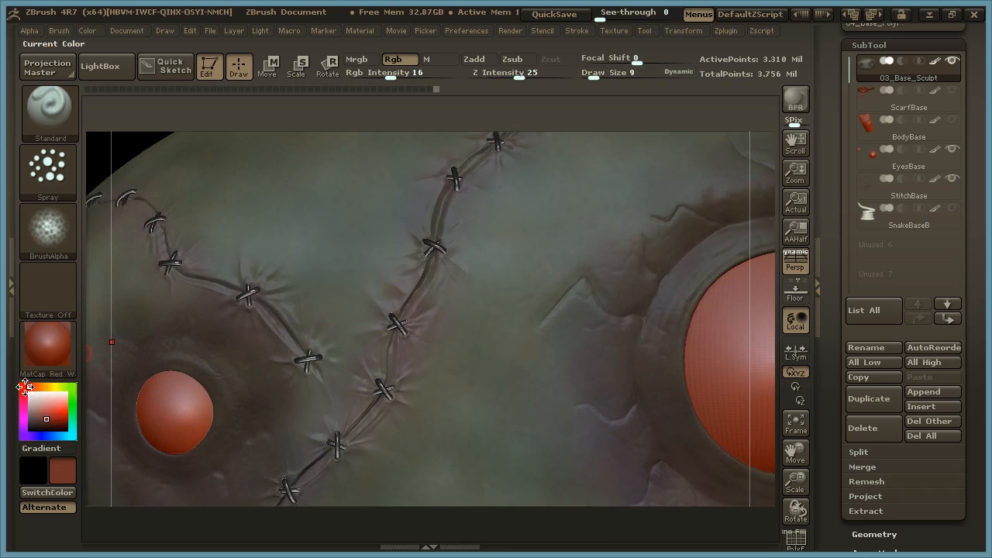
mouse_move(49, 418)
mouse_down()
mouse_move(51, 428)
mouse_move(58, 419)
mouse_up()
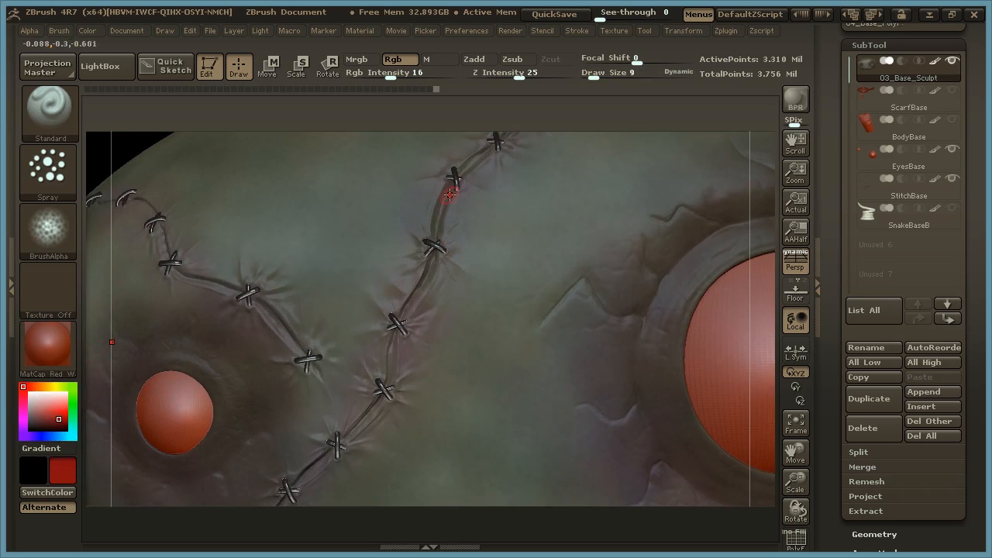
click(50, 225)
click(200, 247)
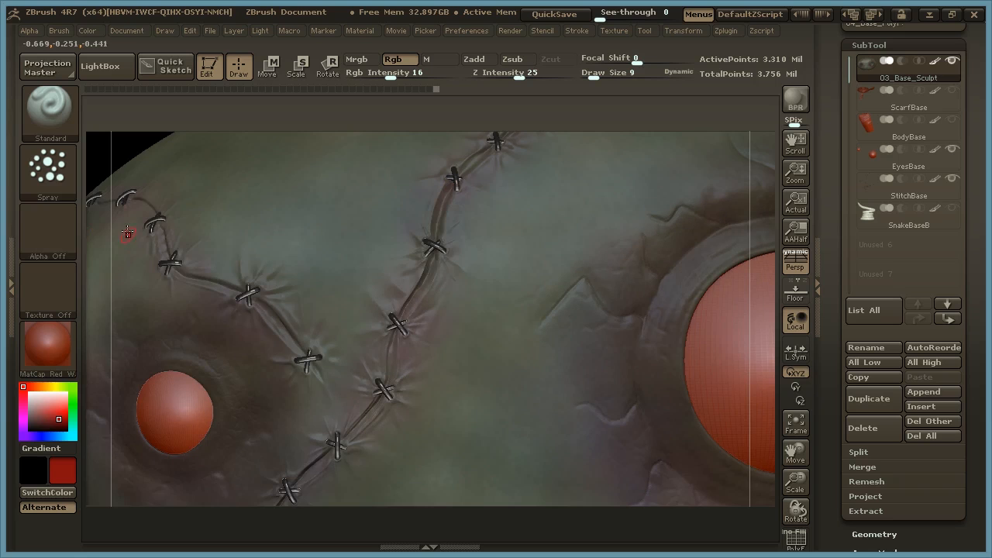
click(56, 179)
click(252, 196)
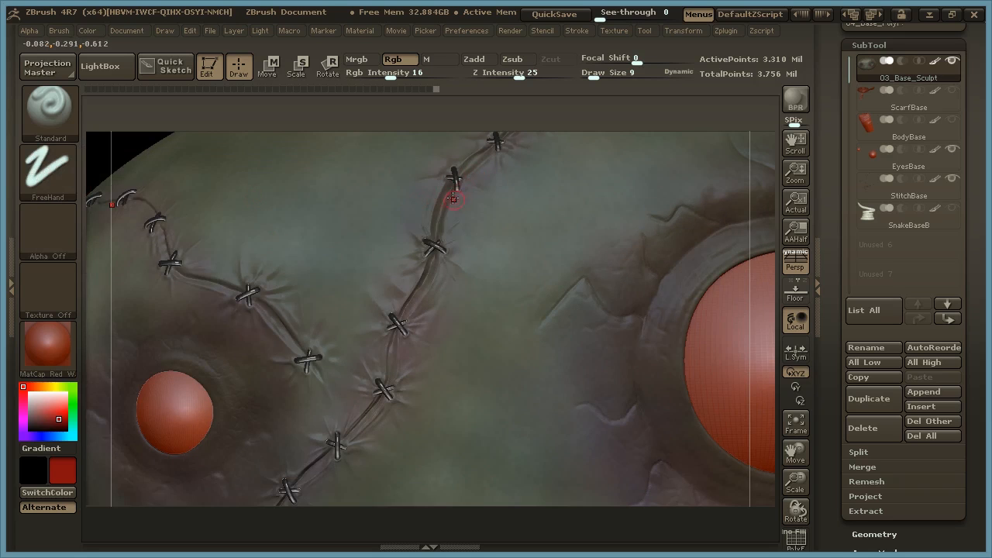
Paint deep red inside the upper part of the long seam, between the stitches.
drag(437, 223, 454, 180)
drag(435, 236, 436, 242)
drag(409, 307, 423, 286)
drag(397, 324, 391, 346)
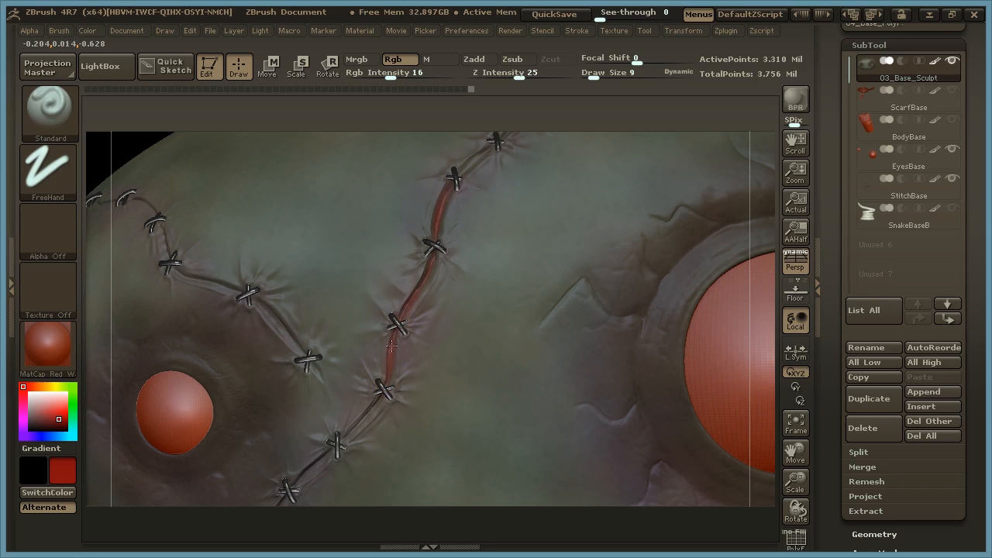
drag(433, 242, 438, 227)
drag(454, 184, 459, 174)
Continue the deep red paint down the lower part of the long seam towards the corner of the mouth.
mouse_move(773, 287)
mouse_down()
mouse_move(759, 271)
mouse_move(462, 312)
mouse_up()
drag(371, 355, 362, 366)
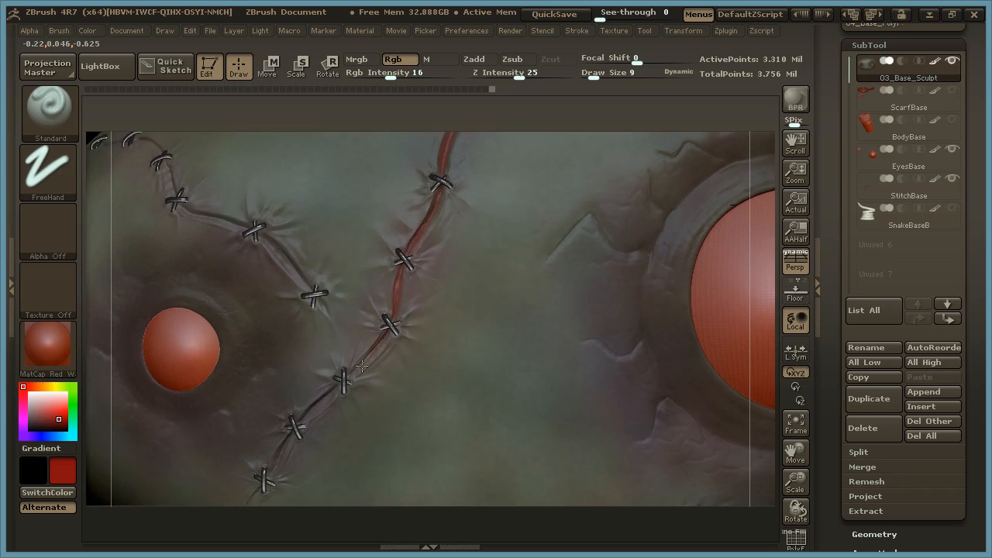
drag(328, 398, 316, 405)
mouse_move(351, 375)
mouse_down()
mouse_move(383, 339)
mouse_move(400, 282)
mouse_up()
alt+drag(762, 308, 766, 215)
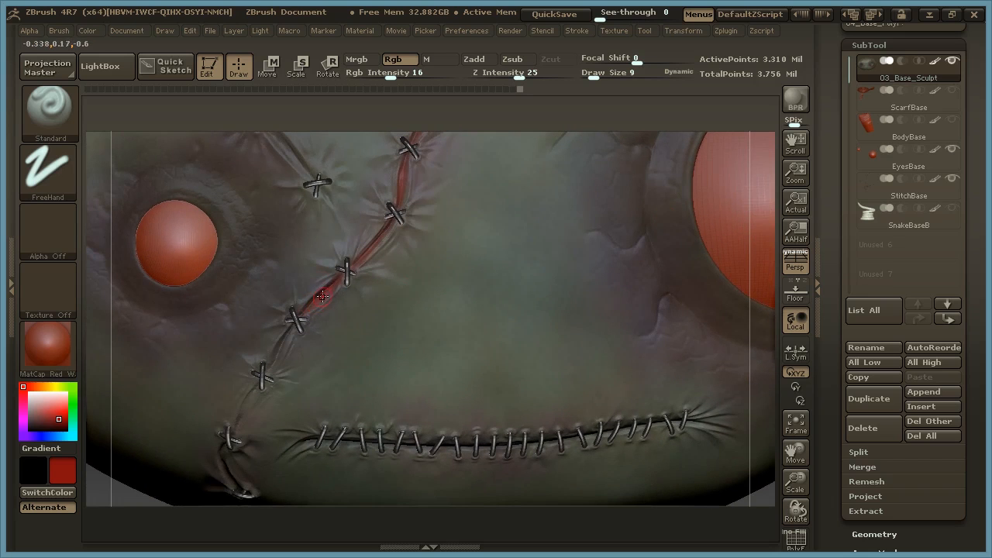
mouse_move(271, 369)
mouse_down()
mouse_move(261, 378)
mouse_move(275, 355)
mouse_up()
drag(308, 308, 360, 263)
drag(399, 208, 362, 260)
Change the paint colour to a darker red and deepen the inside of the long seam with a draw size of 5.
click(56, 418)
drag(57, 419, 54, 425)
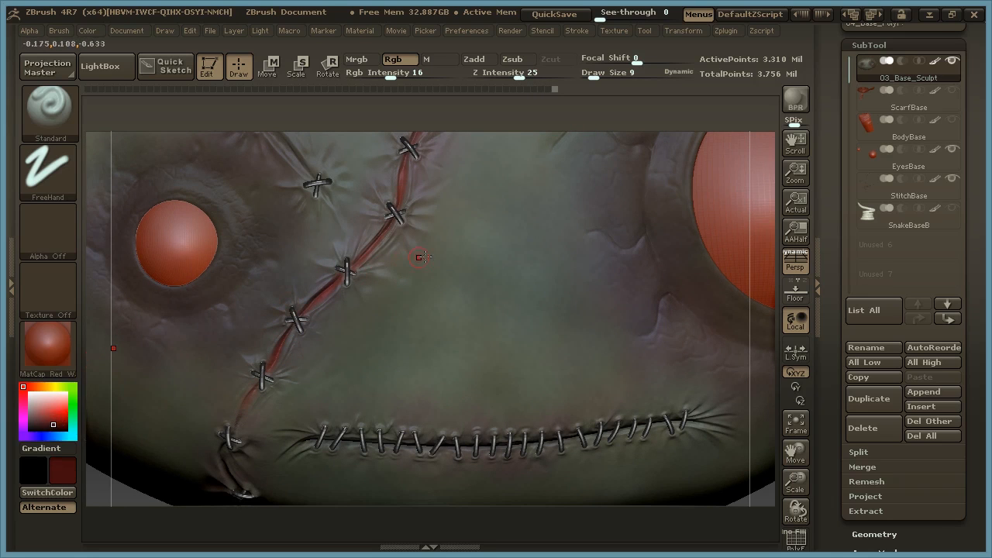
alt+drag(499, 113, 564, 113)
key(space)
drag(370, 283, 365, 284)
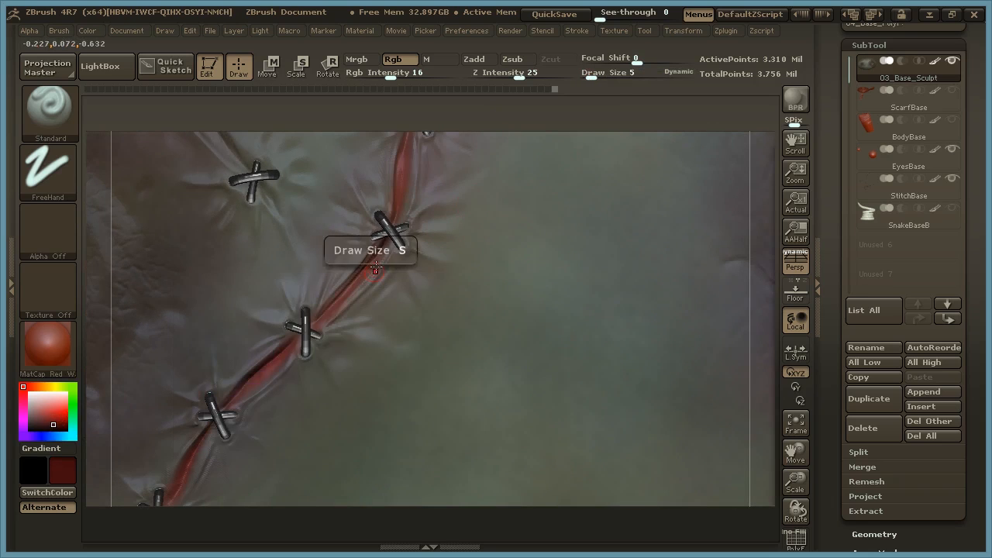
drag(377, 250, 338, 298)
drag(294, 343, 228, 403)
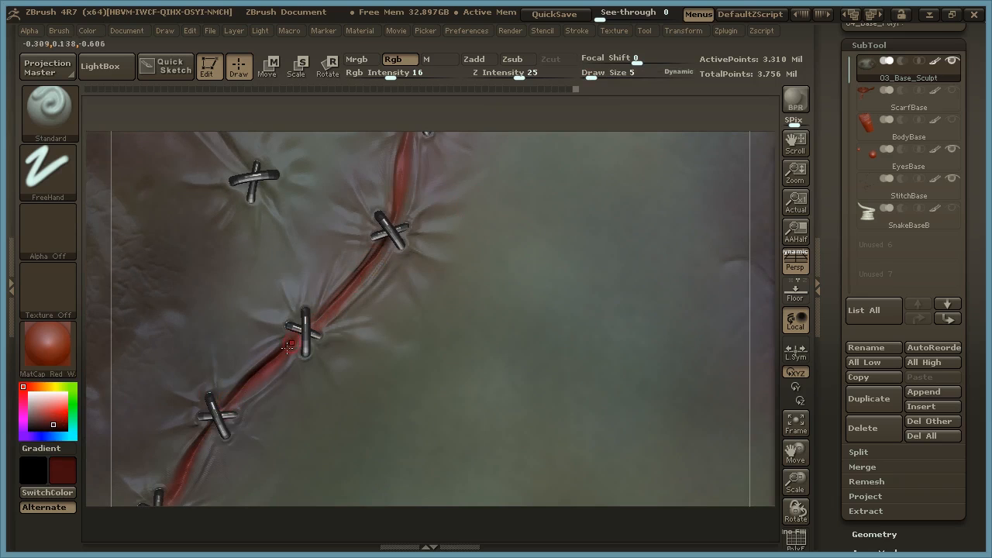
drag(286, 355, 246, 397)
drag(380, 263, 355, 289)
mouse_move(400, 224)
mouse_down()
mouse_move(408, 154)
mouse_move(394, 229)
mouse_up()
Set the draw size to 10 and focal shift to -26, and paint dark red along the skin bordering the long seam.
drag(337, 327, 370, 350)
key(space)
drag(341, 325, 334, 326)
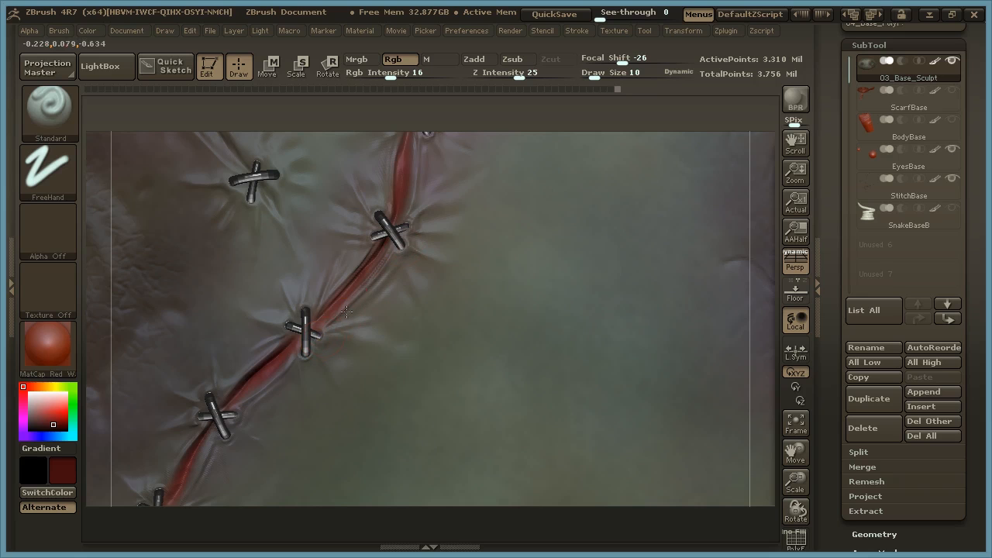
drag(322, 298, 339, 267)
mouse_move(768, 306)
mouse_down()
mouse_move(514, 294)
mouse_move(762, 376)
mouse_move(587, 372)
mouse_move(760, 372)
mouse_move(731, 372)
mouse_move(677, 419)
mouse_move(598, 427)
mouse_up()
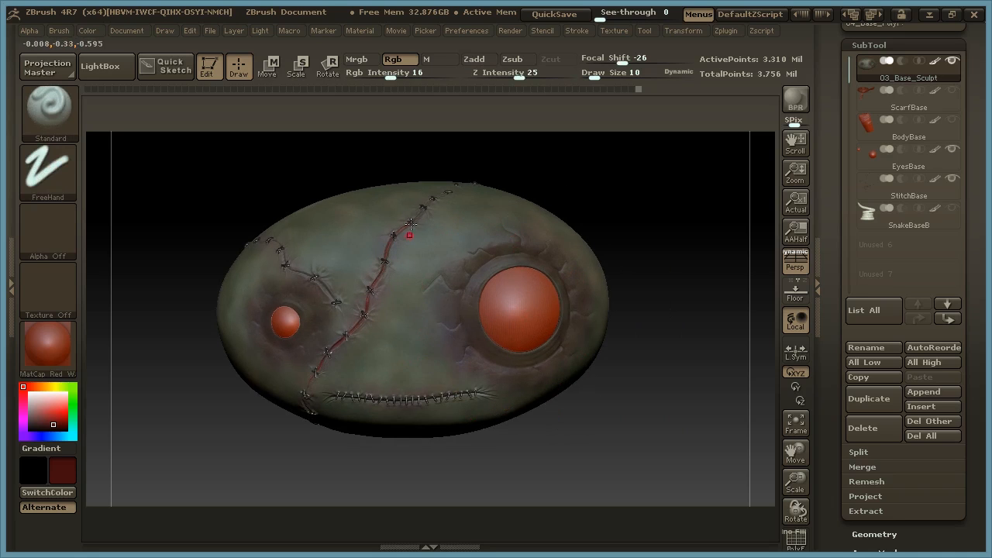
drag(638, 221, 613, 261)
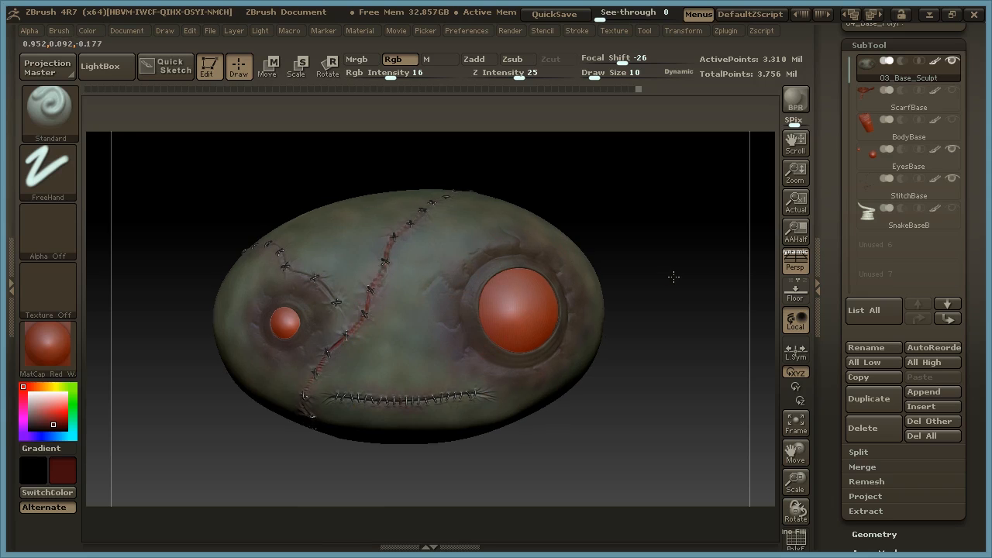
drag(648, 308, 659, 303)
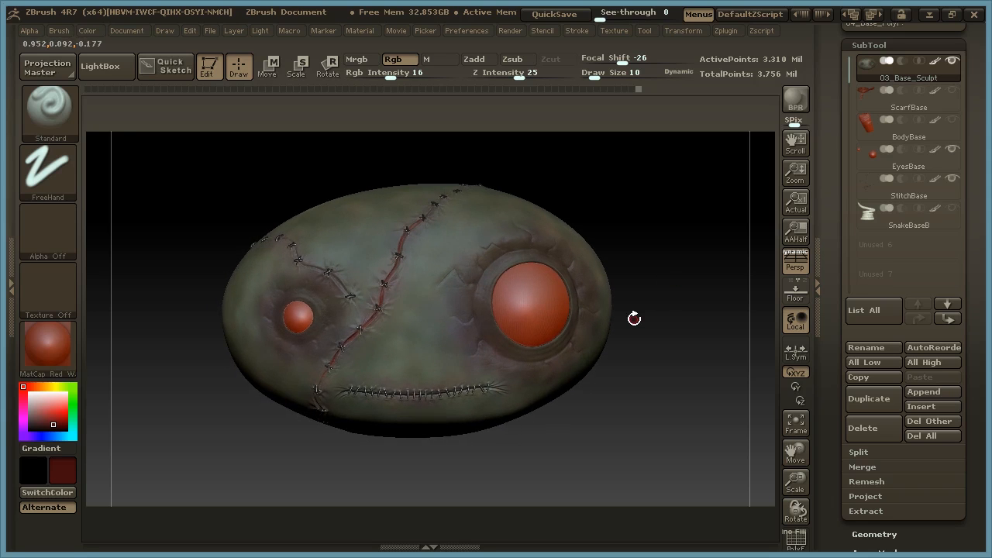
Collapse the SubTool section and bring the main tool file options into view.
click(909, 45)
alt+drag(670, 280, 668, 285)
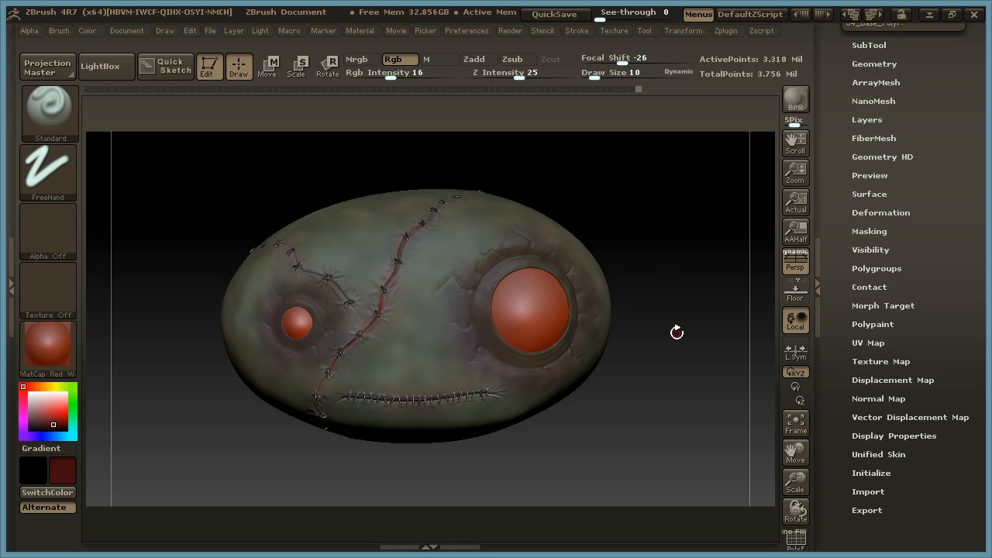
drag(978, 65, 975, 190)
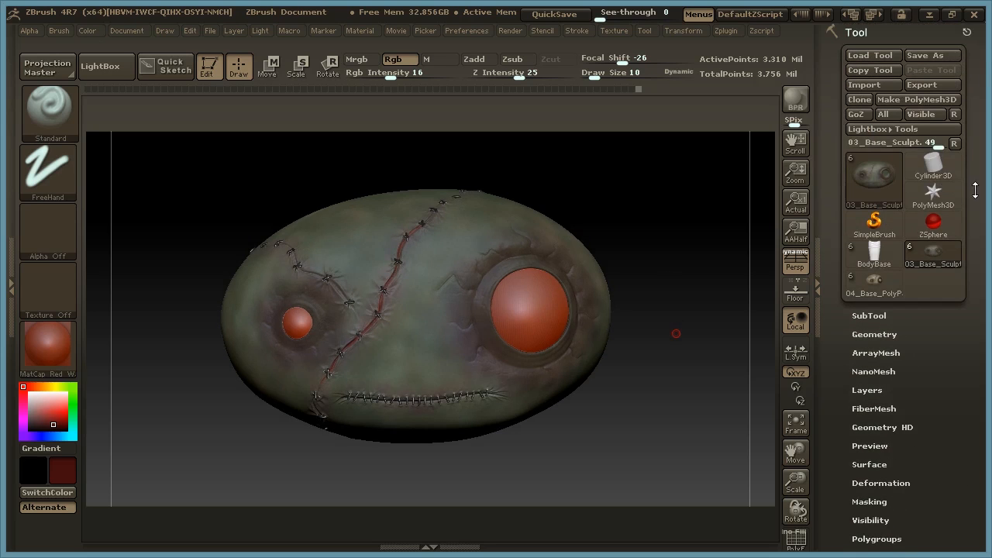
drag(648, 368, 651, 369)
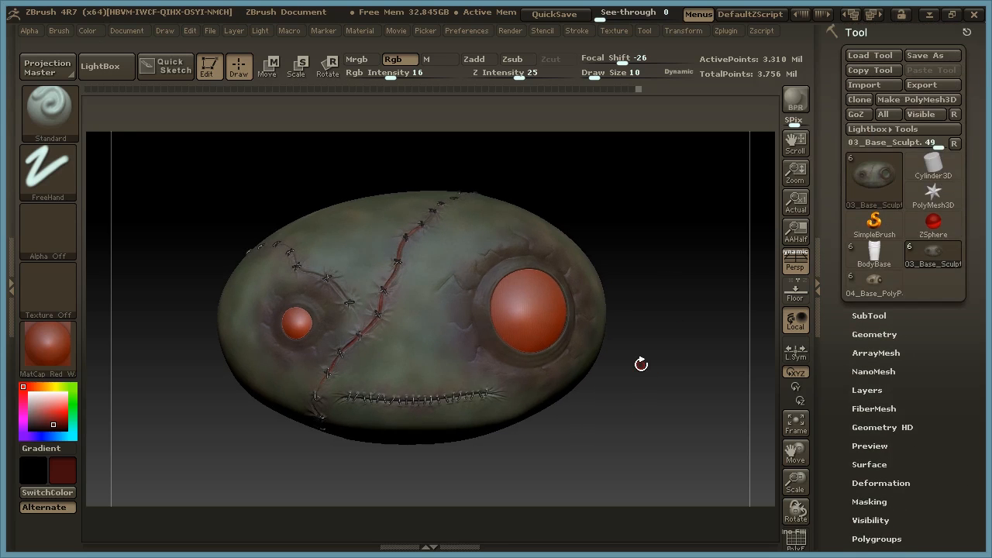